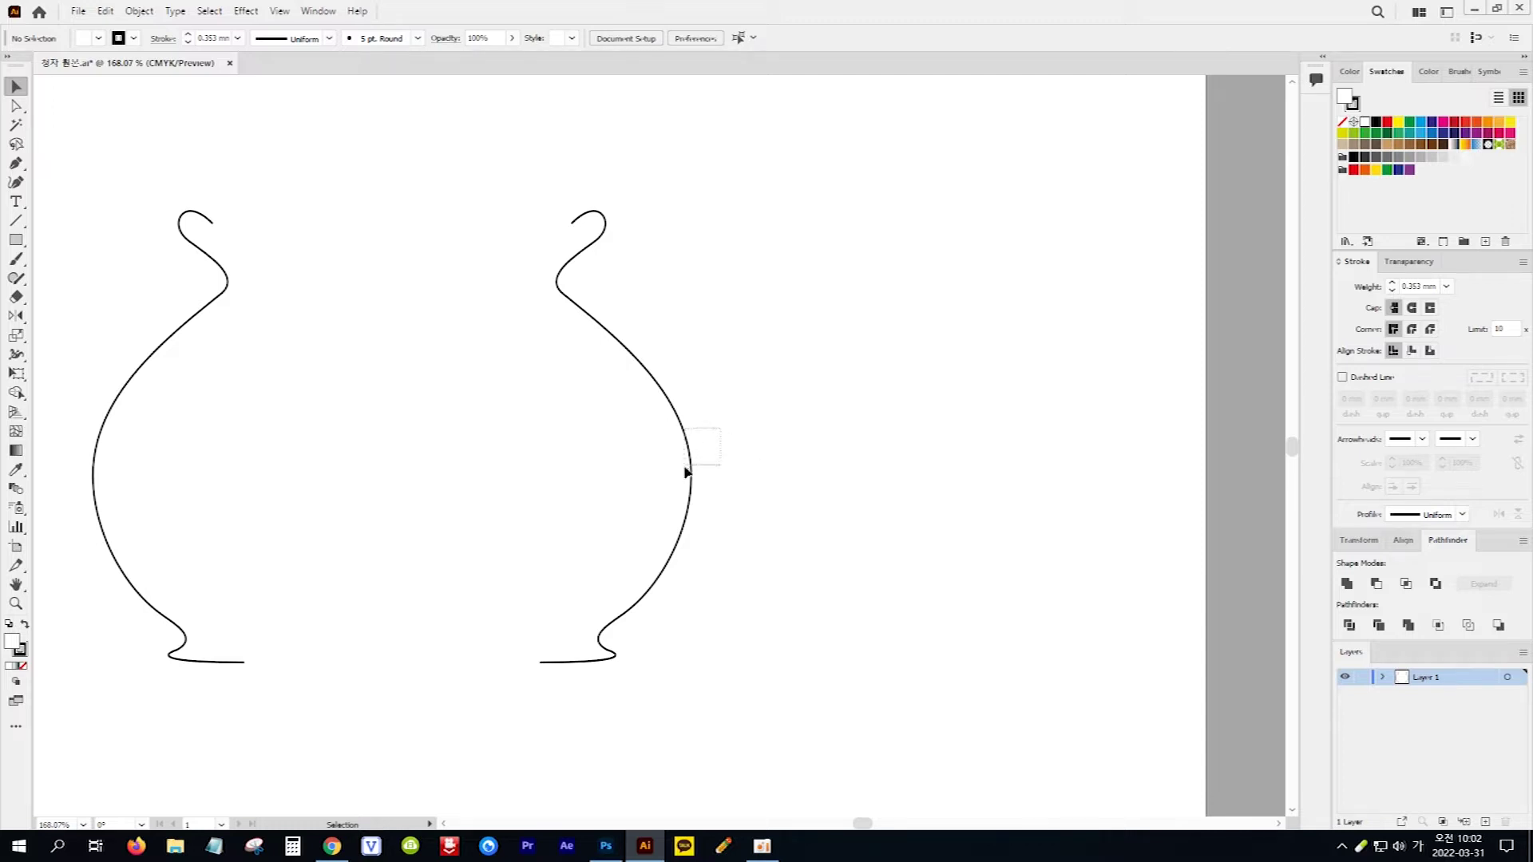
Select each vase profile curve in turn, then clear the selection.
left_click(688, 486)
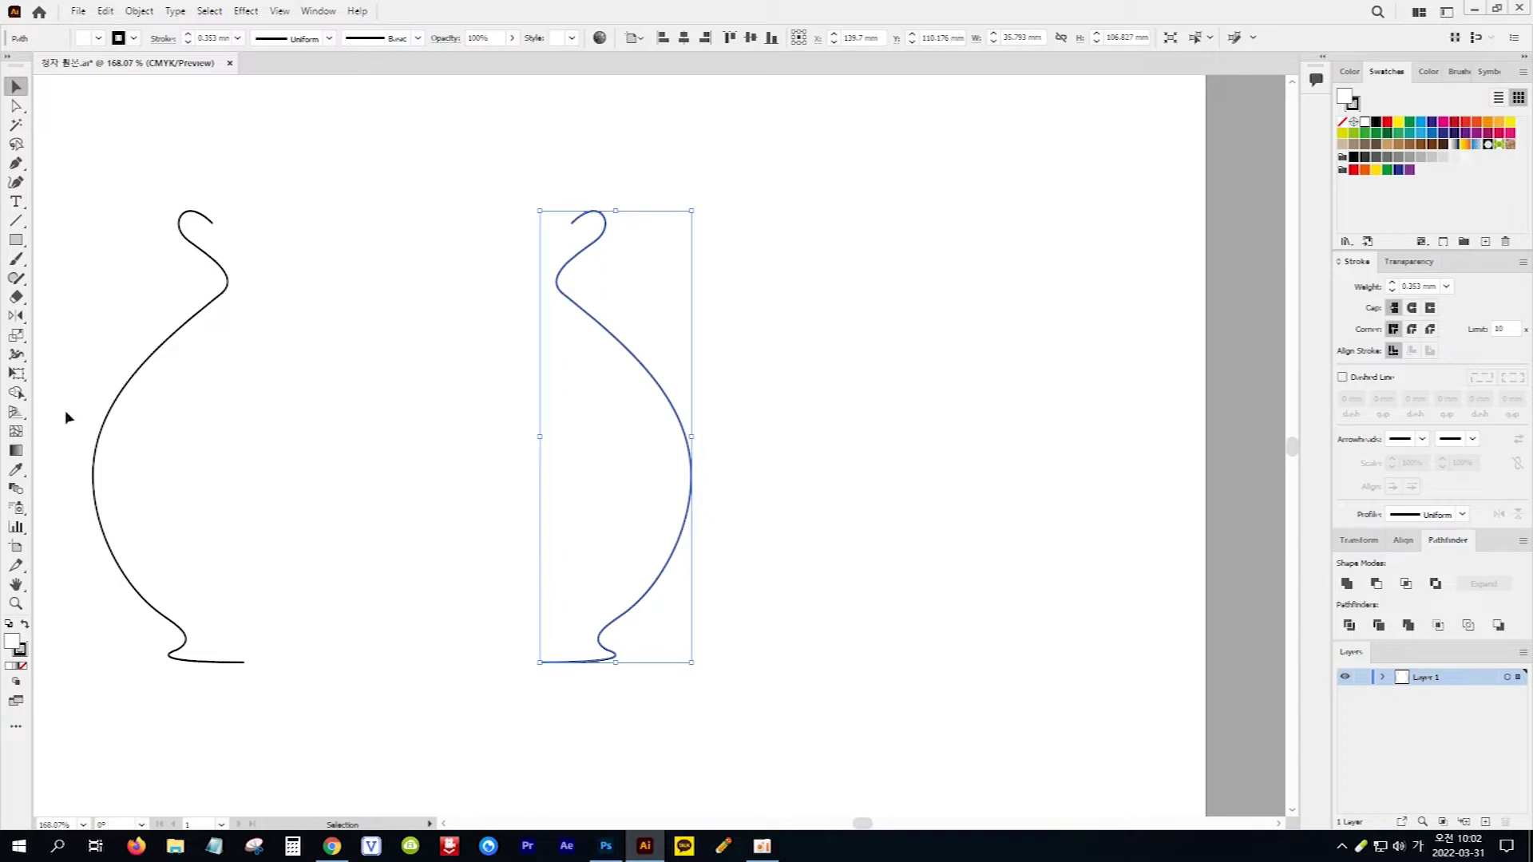
left_click(94, 447)
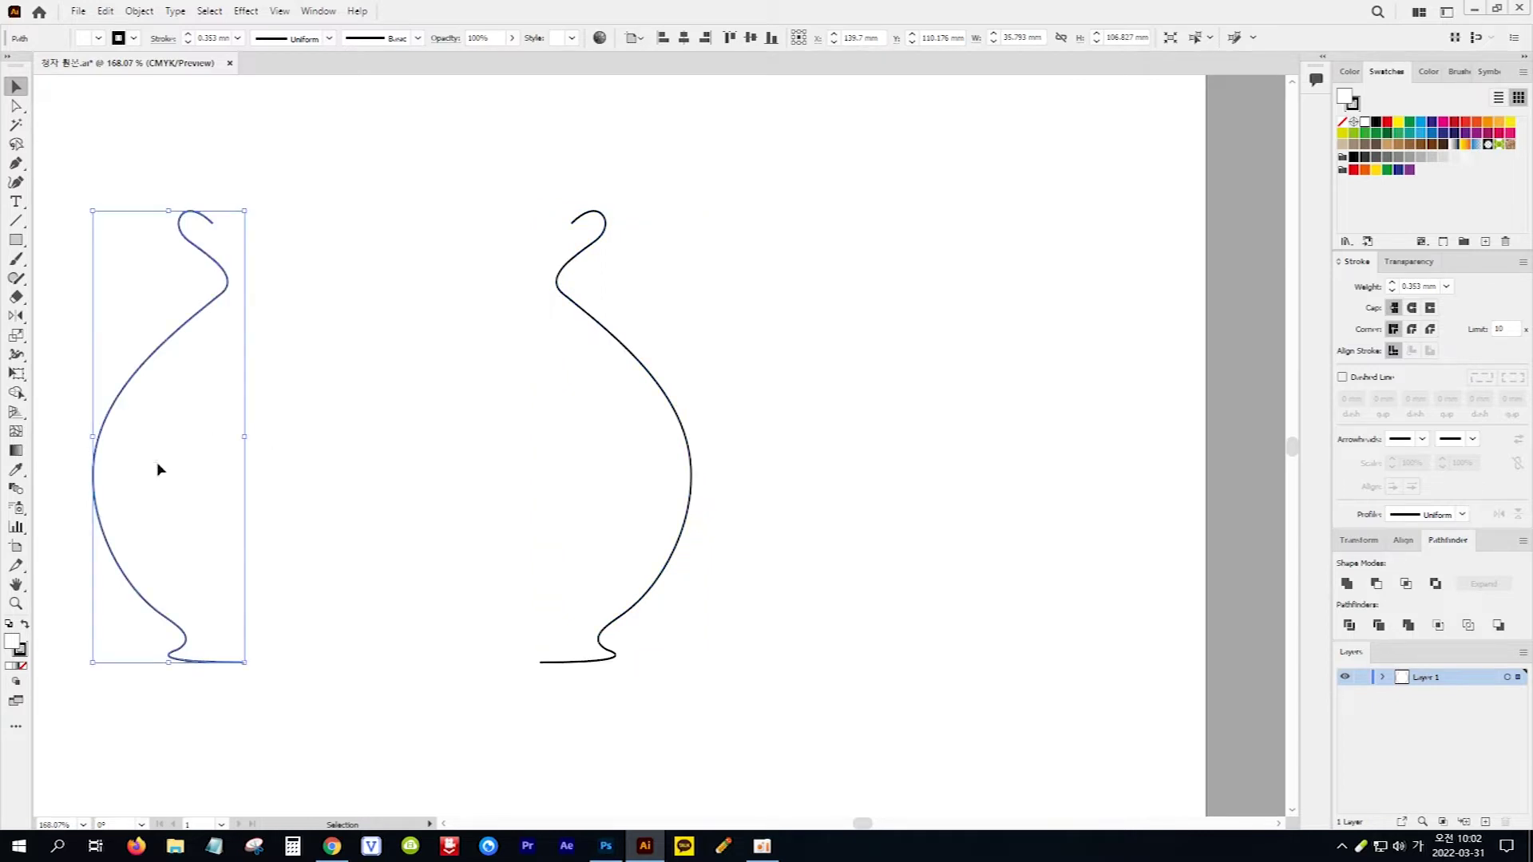
left_click(304, 464)
Open Effect > 3D and Materials, undo the accidental extrude, and select the right curve.
left_click(247, 12)
mouse_move(290, 102)
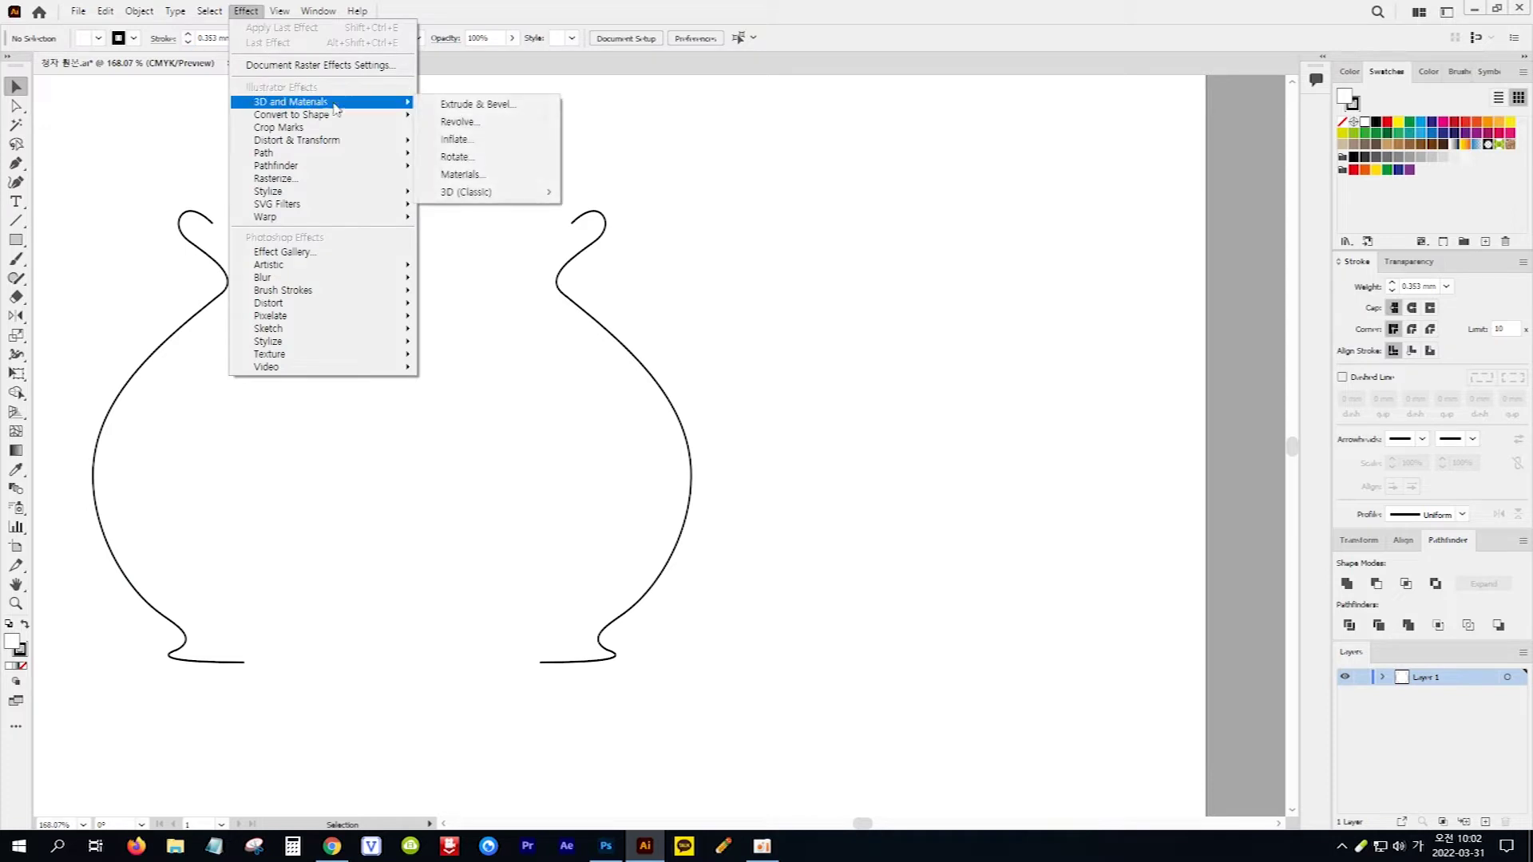
left_click(525, 114)
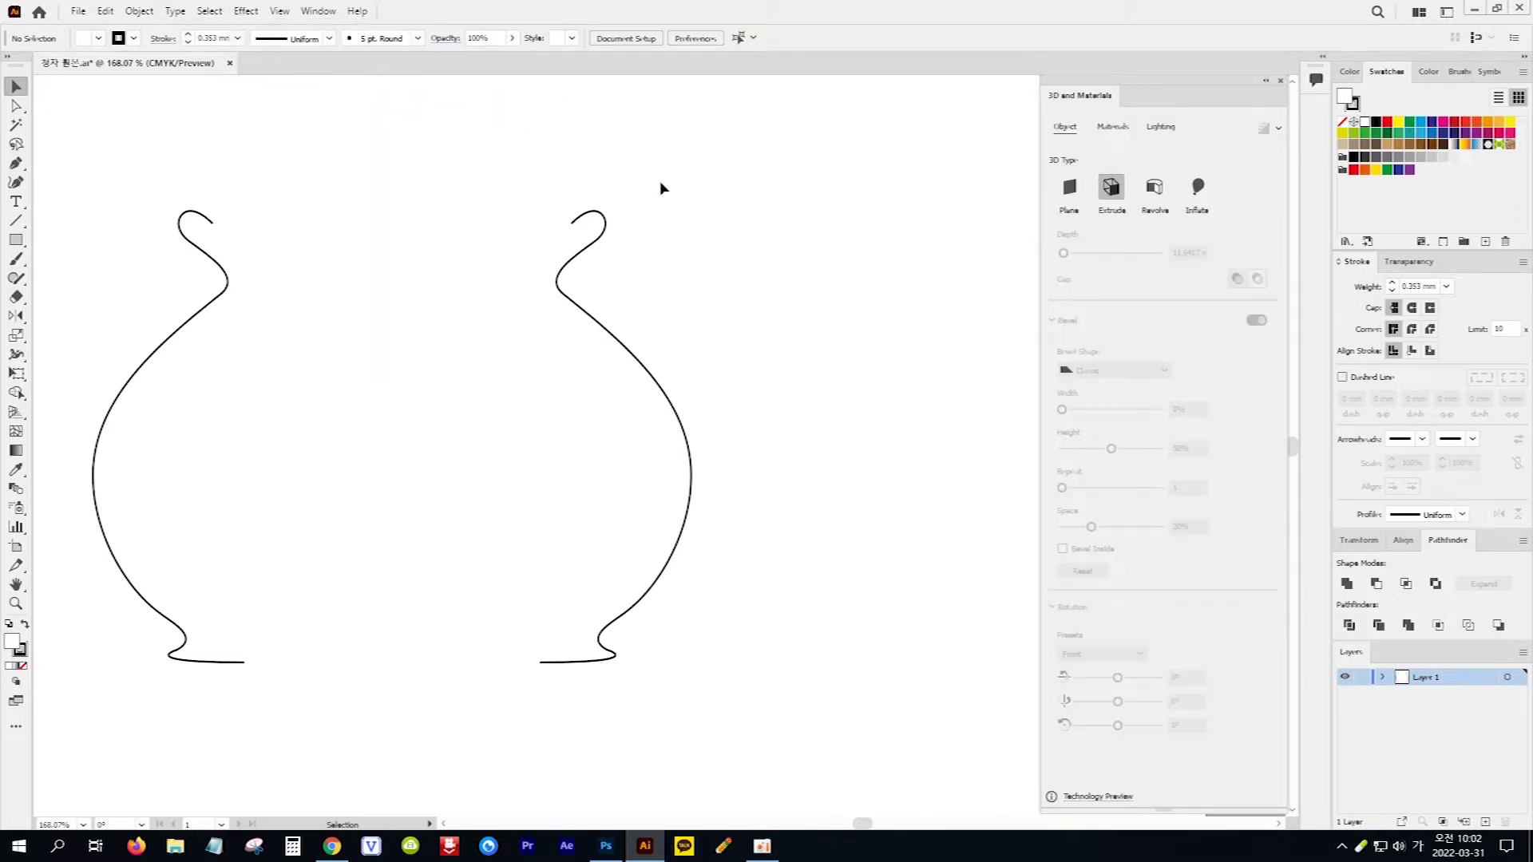
key("ctrl+z")
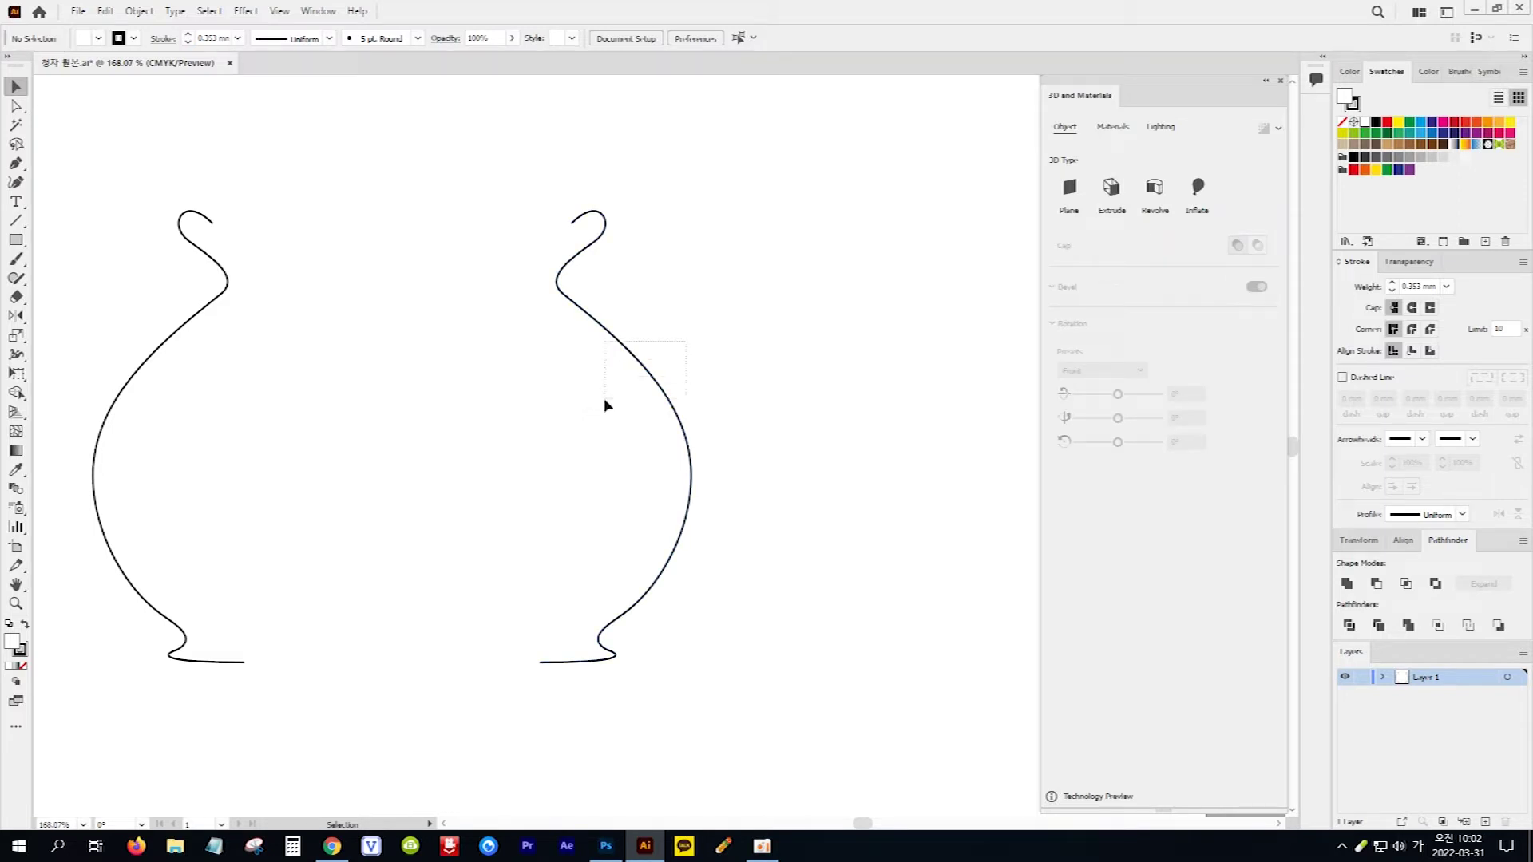
left_click_drag(686, 342, 604, 398)
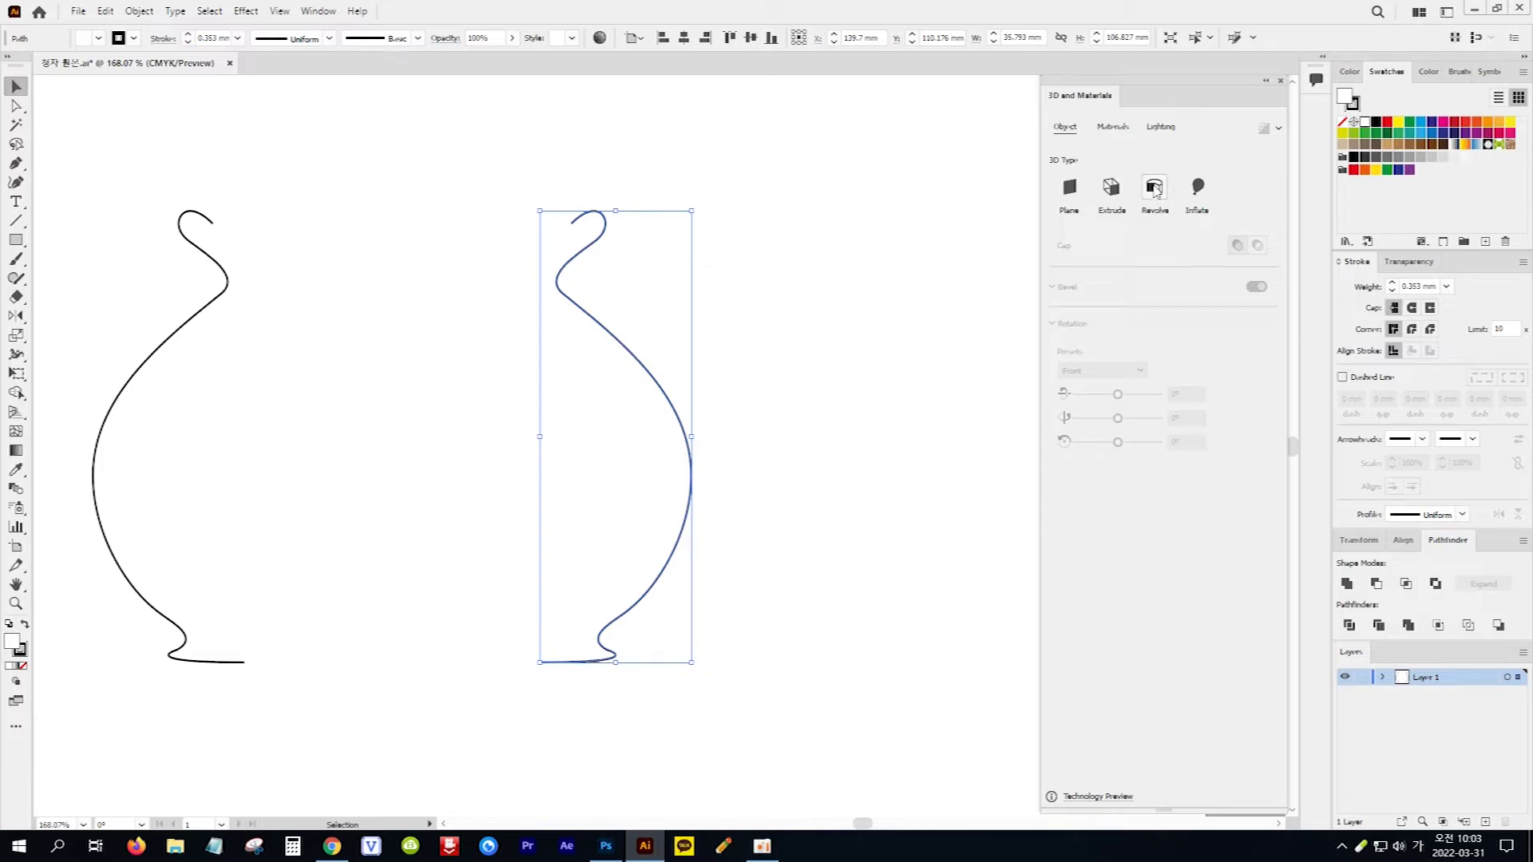
Revolve the right profile curve, then select and revolve the left curve.
left_click(1154, 189)
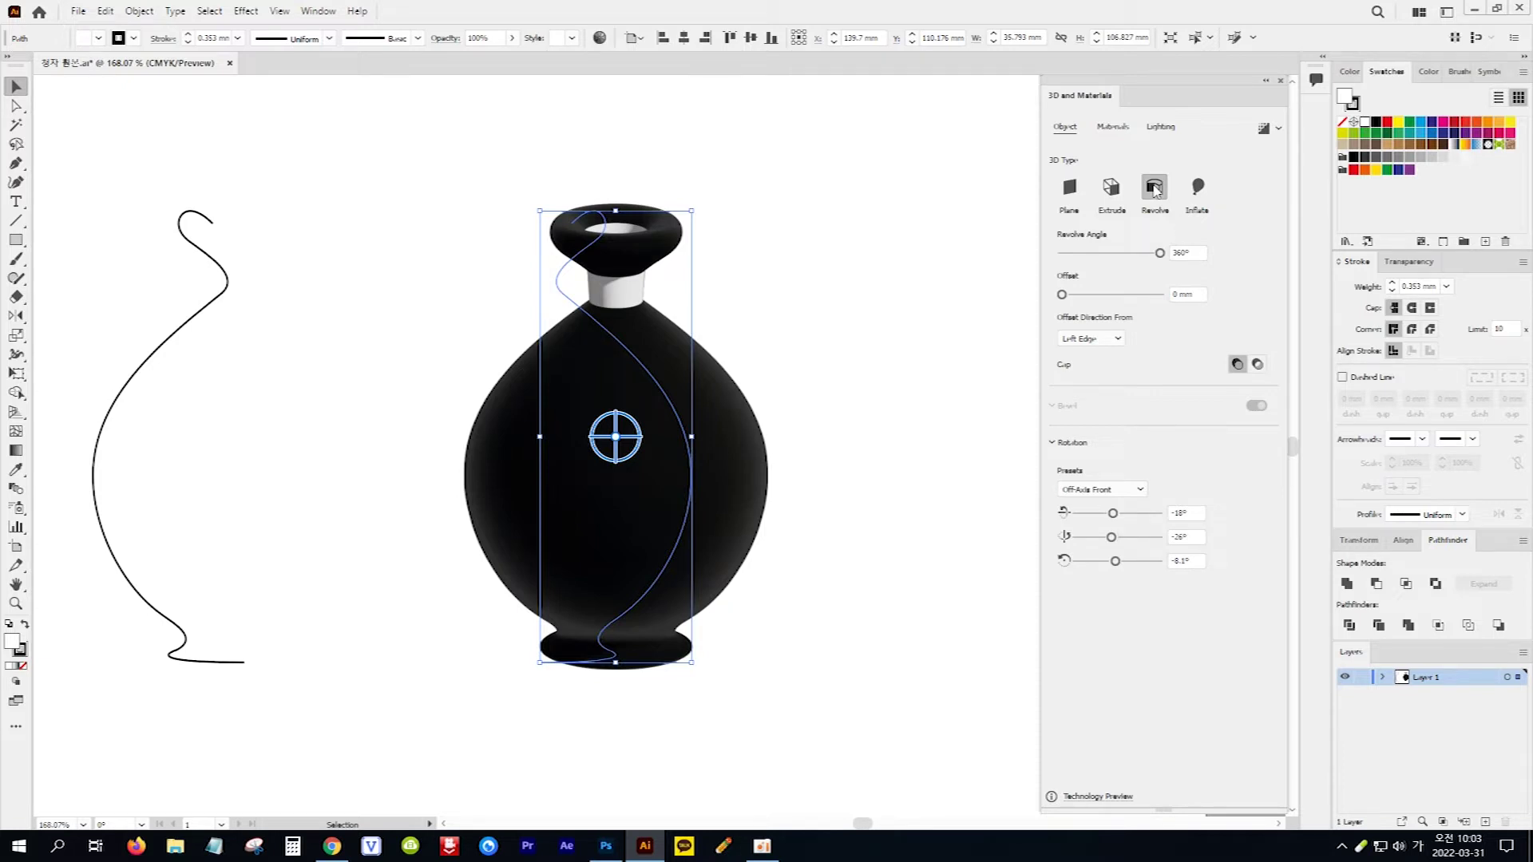
left_click_drag(100, 279, 239, 387)
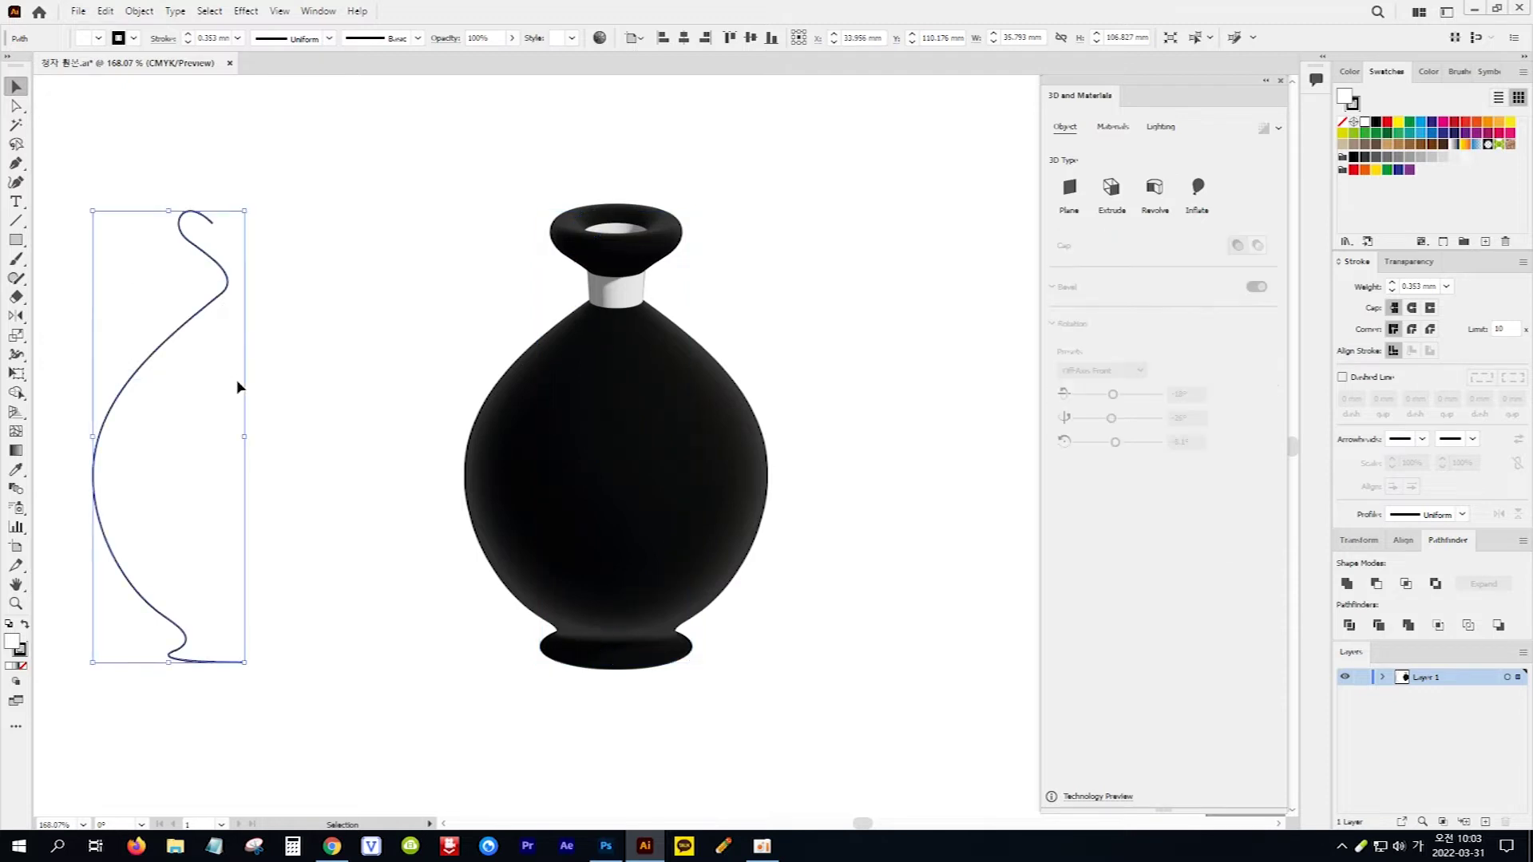
left_click(1157, 190)
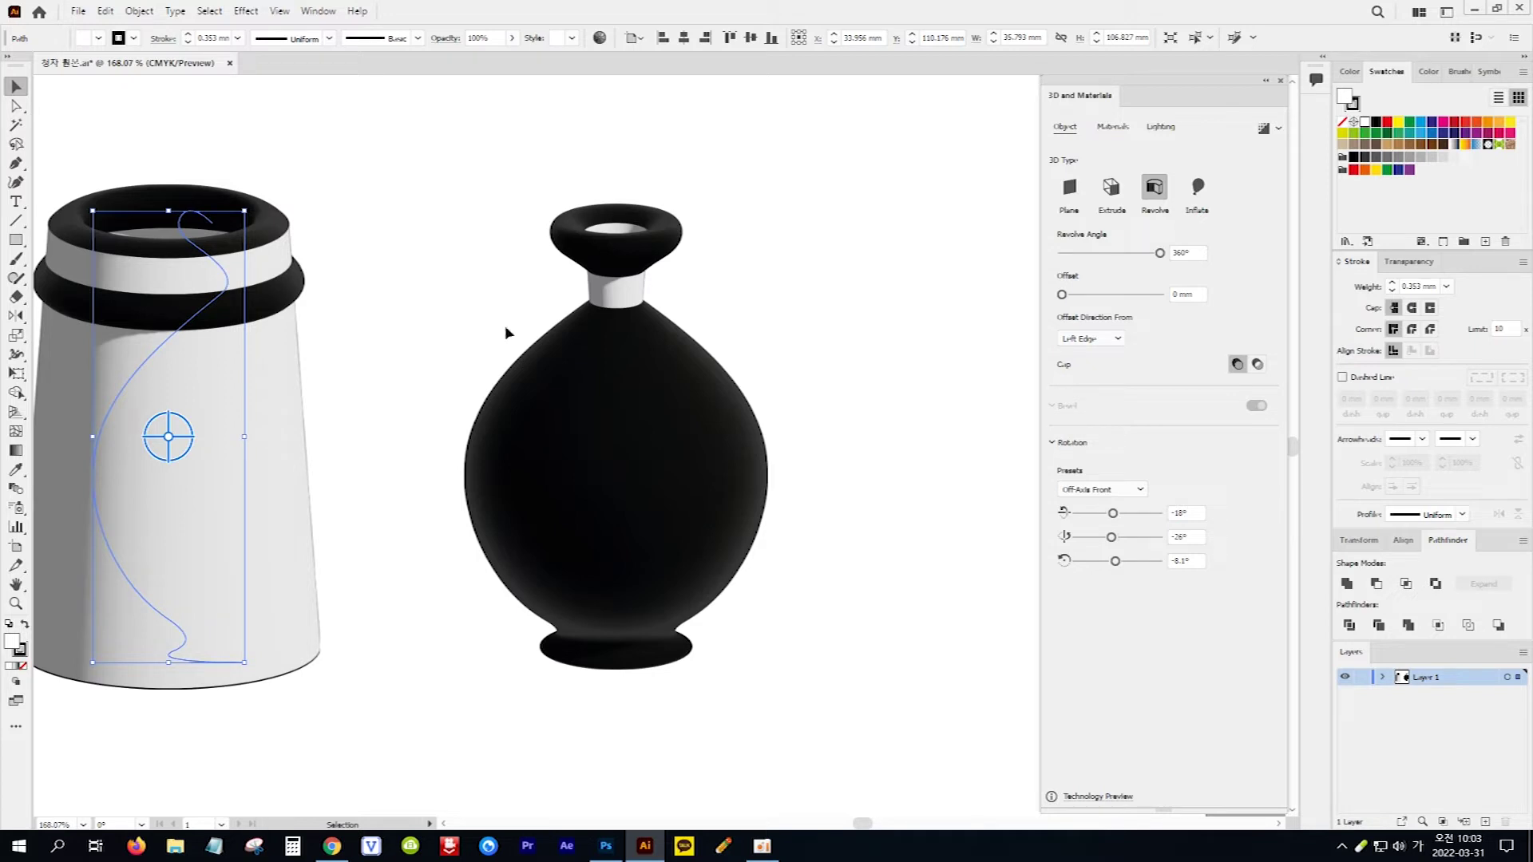
Set the left vase's offset direction to Right Edge and move it further right.
left_click(1118, 339)
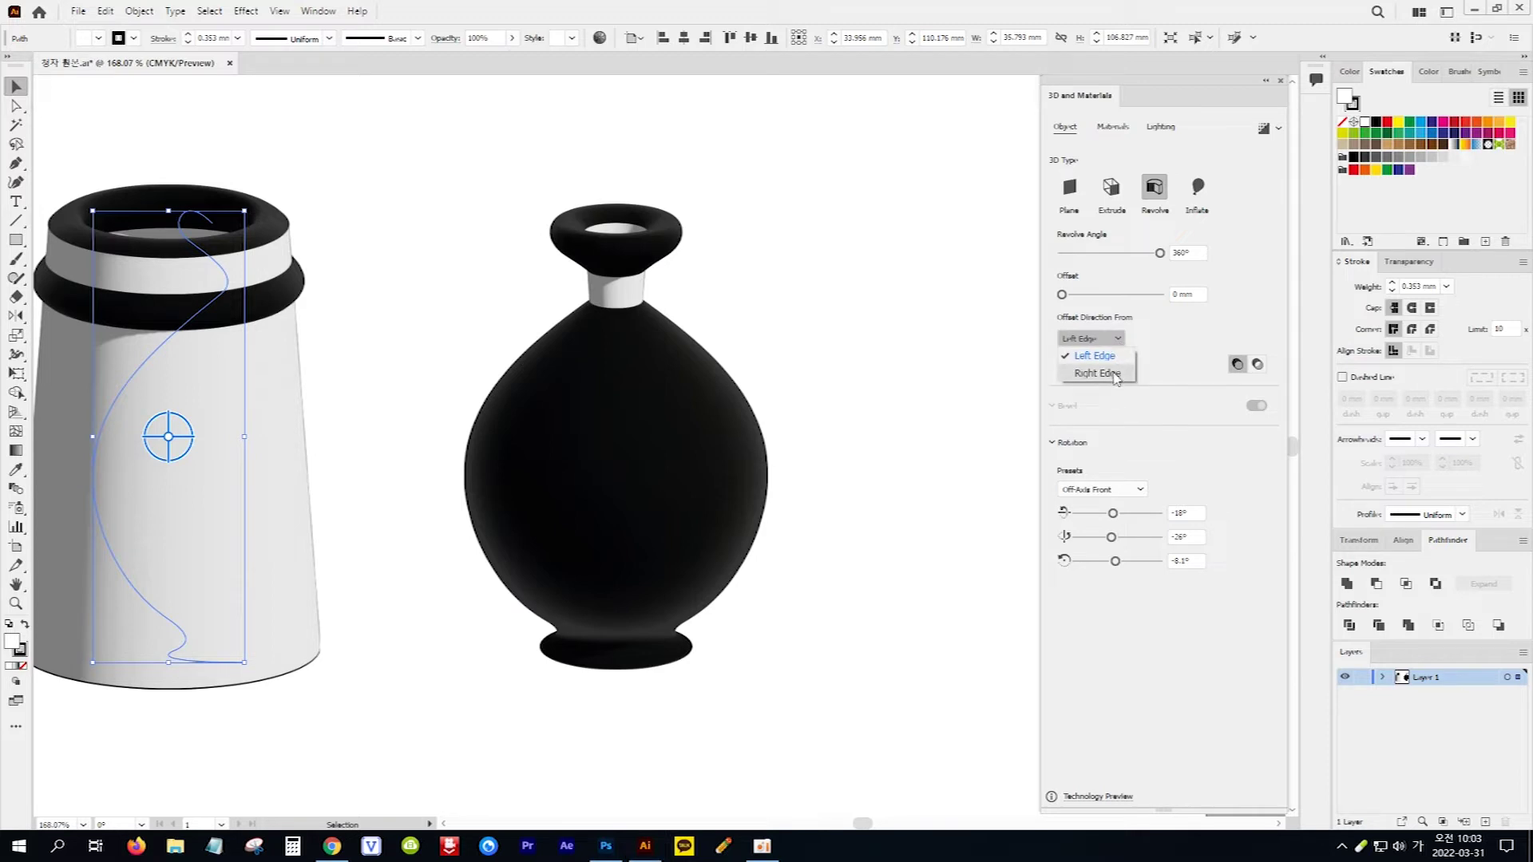
left_click(1115, 375)
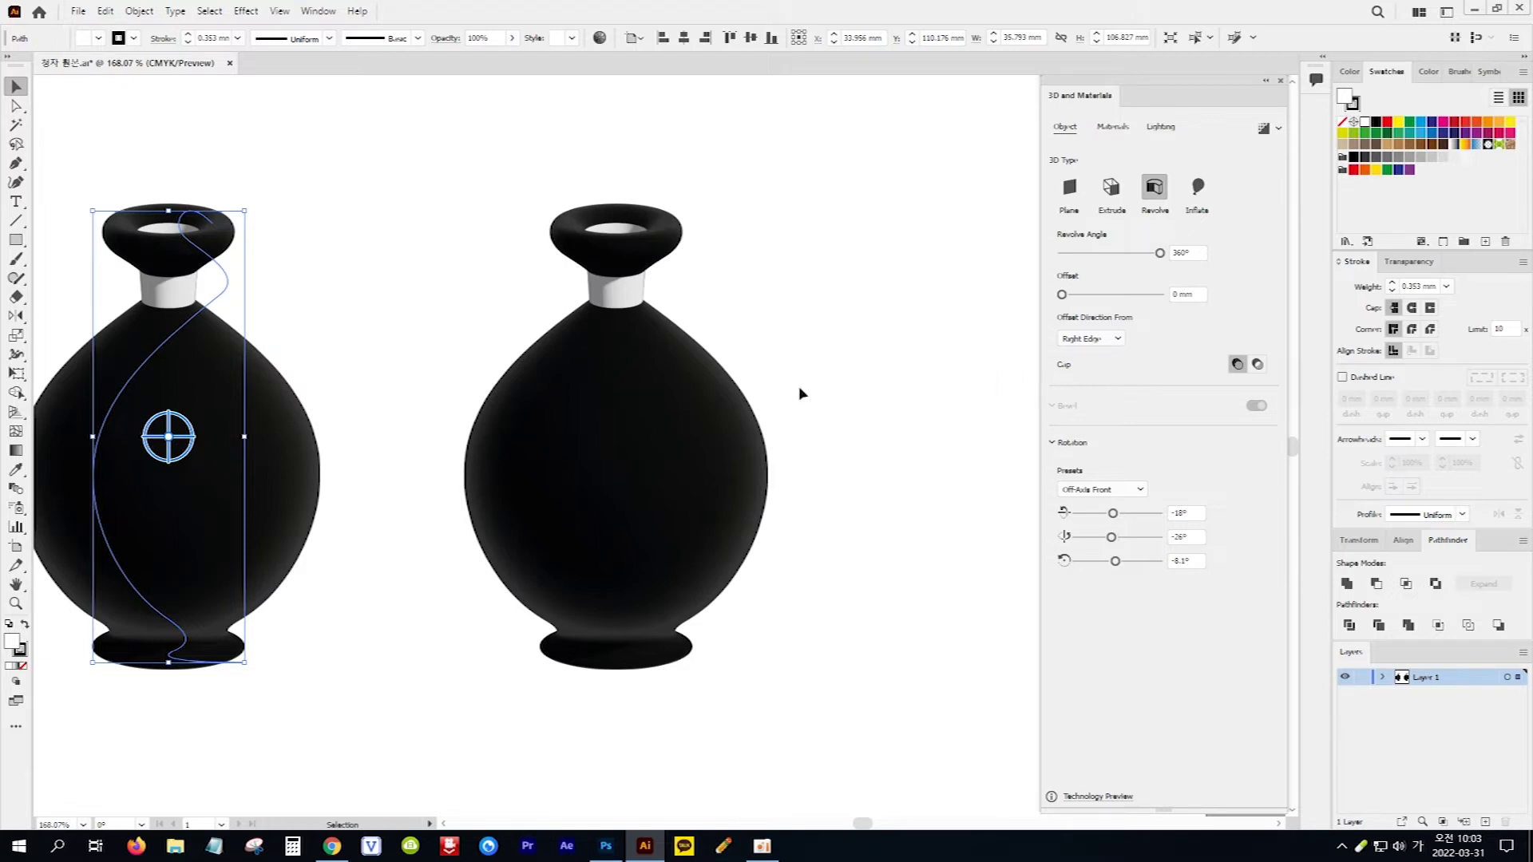
left_click(1118, 340)
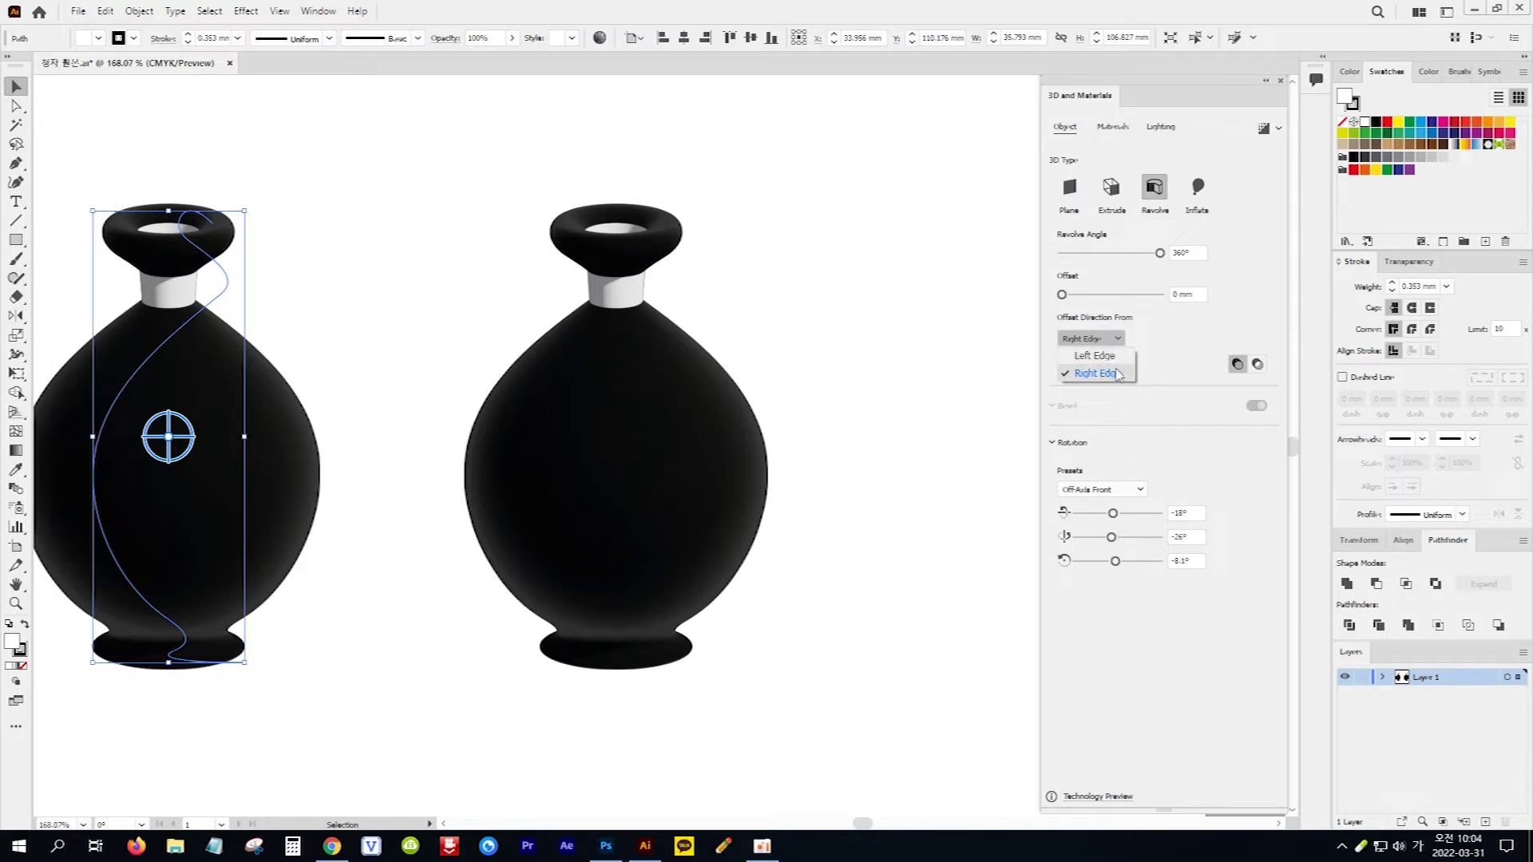
left_click(1116, 374)
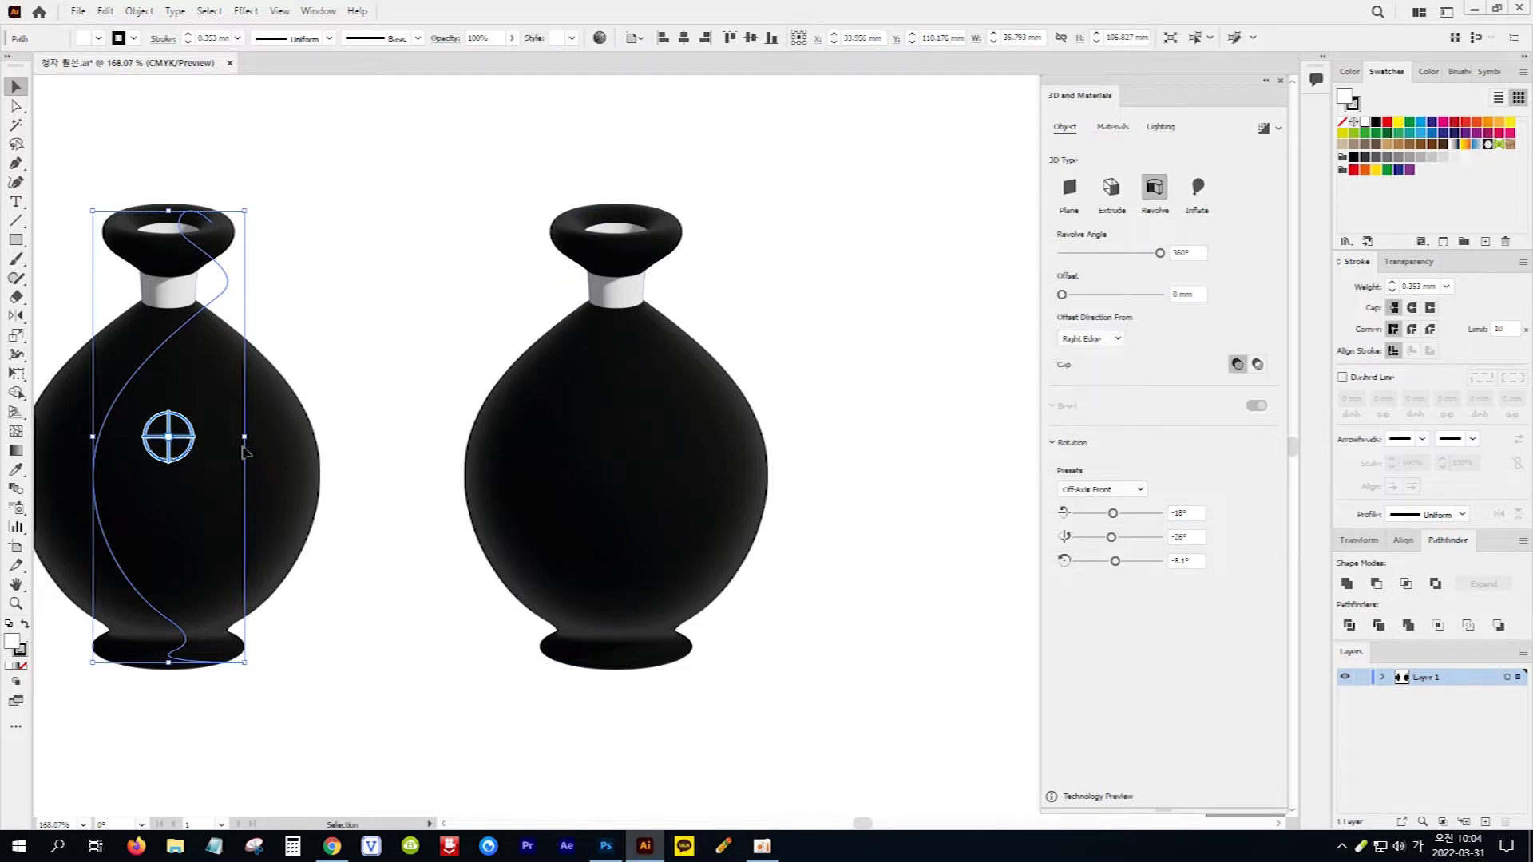
left_click_drag(243, 453, 312, 452)
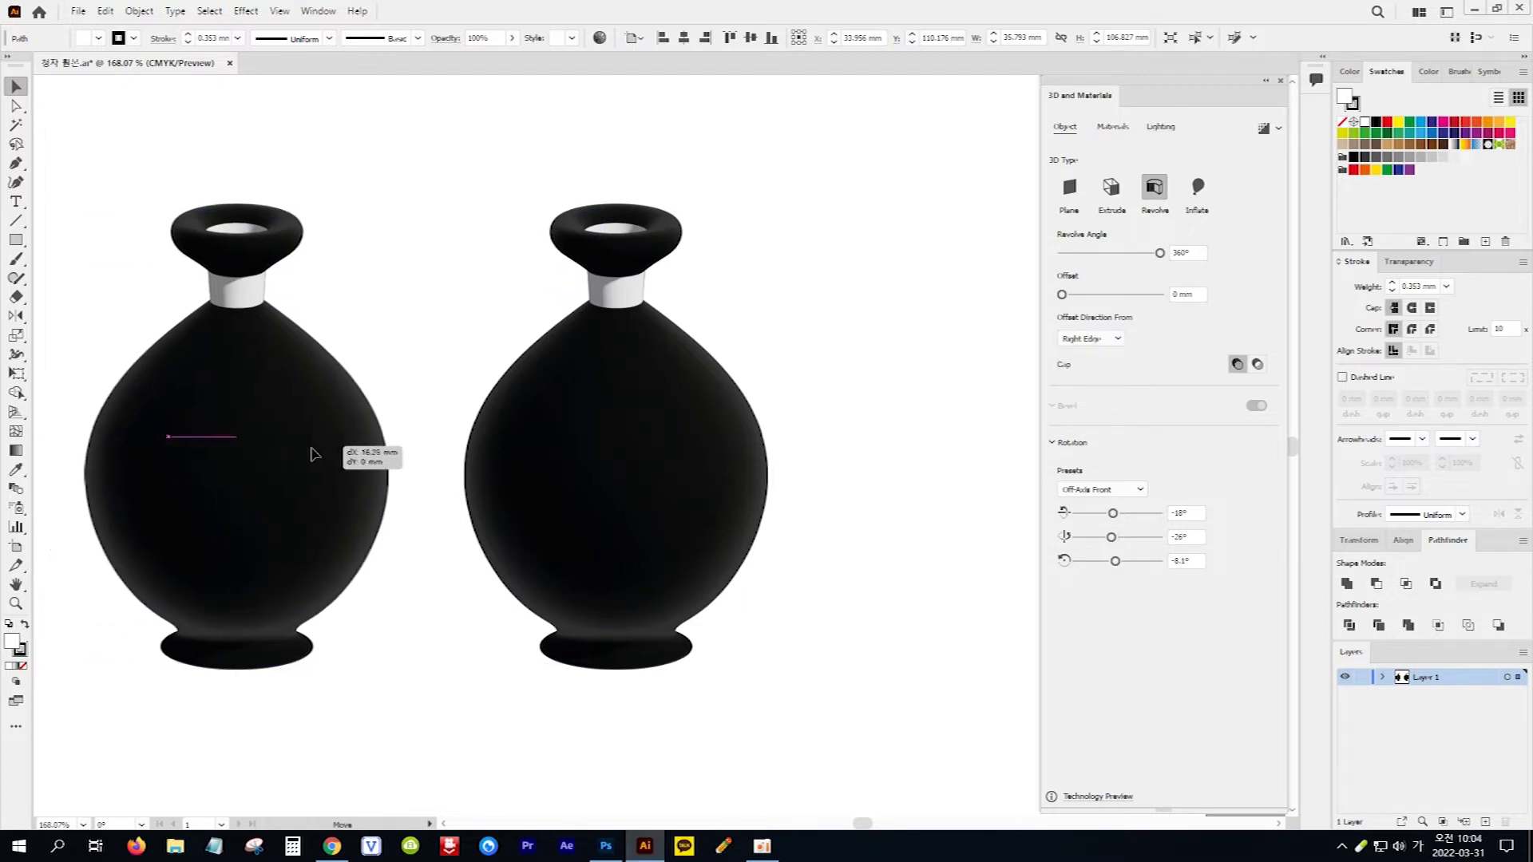
left_click(685, 471)
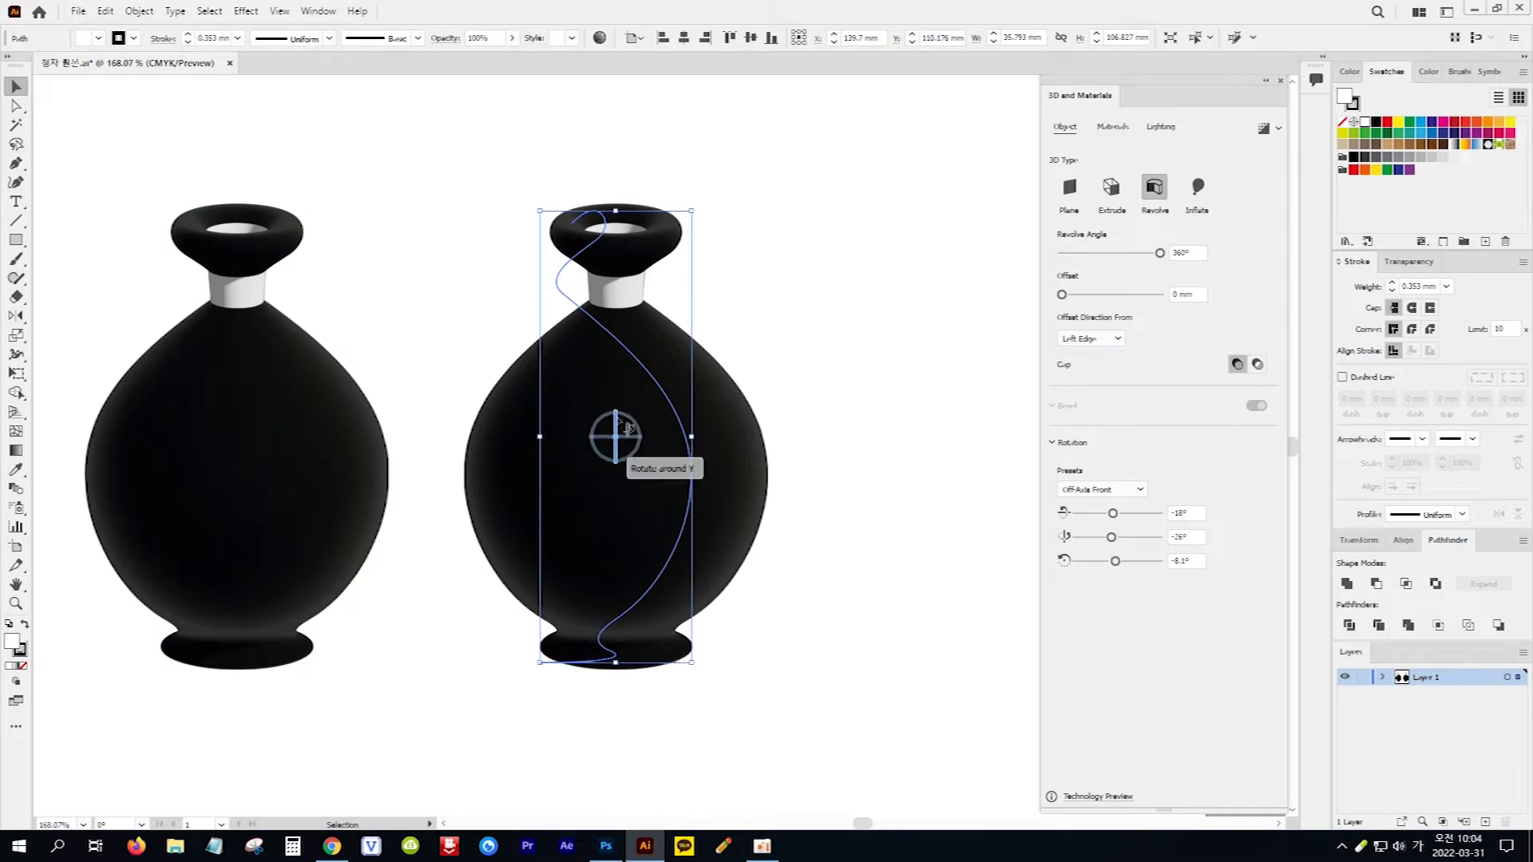
Rotate the right vase to 150°, -180°, -164° with the rotation widget and sliders.
left_click_drag(616, 420, 631, 465)
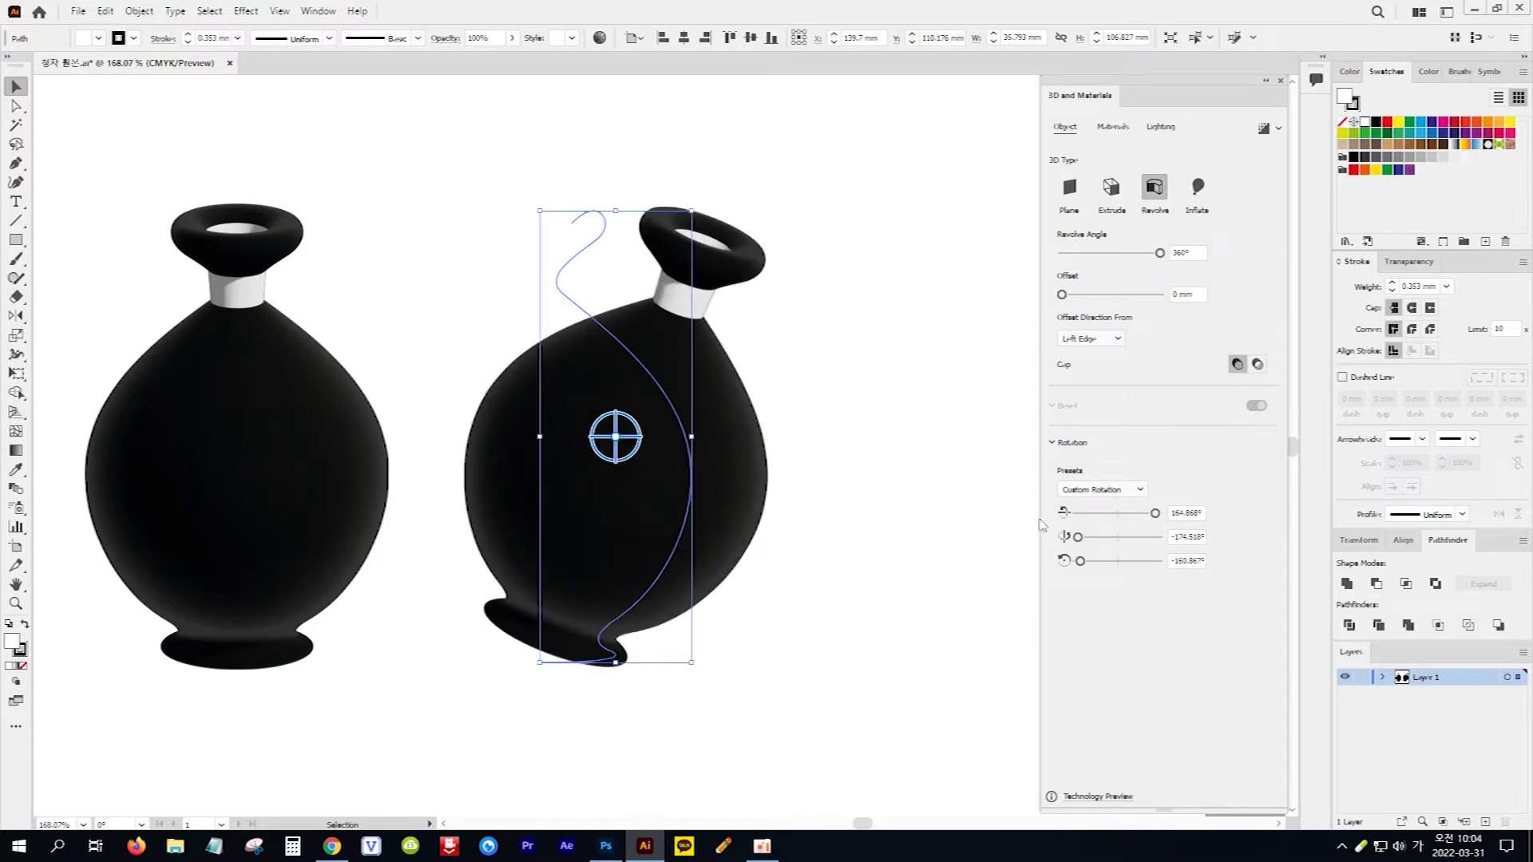
mouse_move(1155, 514)
left_mouse_down()
mouse_move(1076, 537)
mouse_move(1151, 514)
left_mouse_up()
left_click(1080, 560)
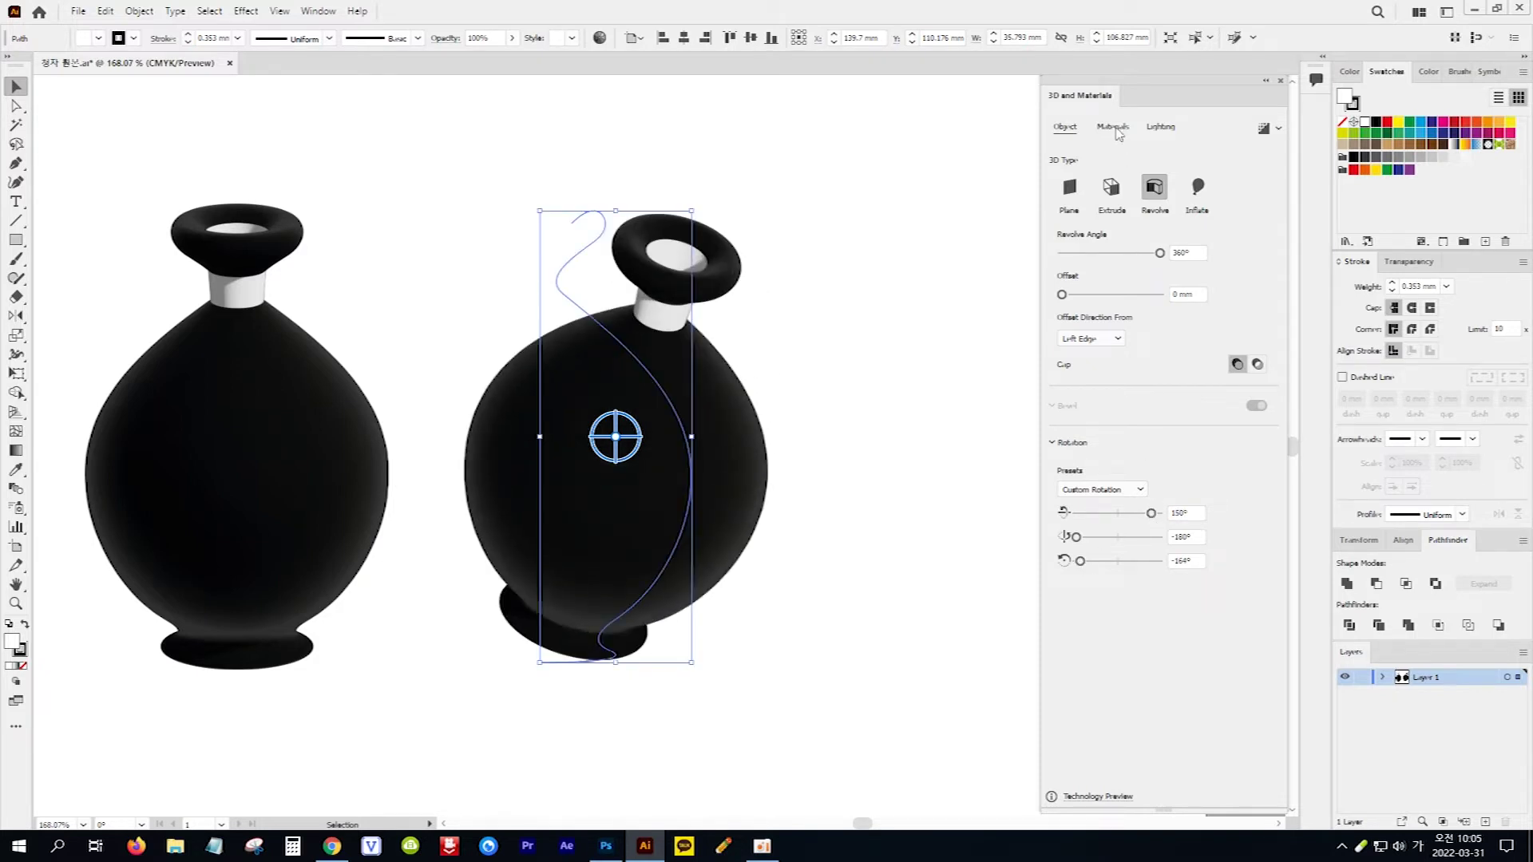
Apply the Adobe Substance Marble Paint material to the right vase.
left_click(1115, 128)
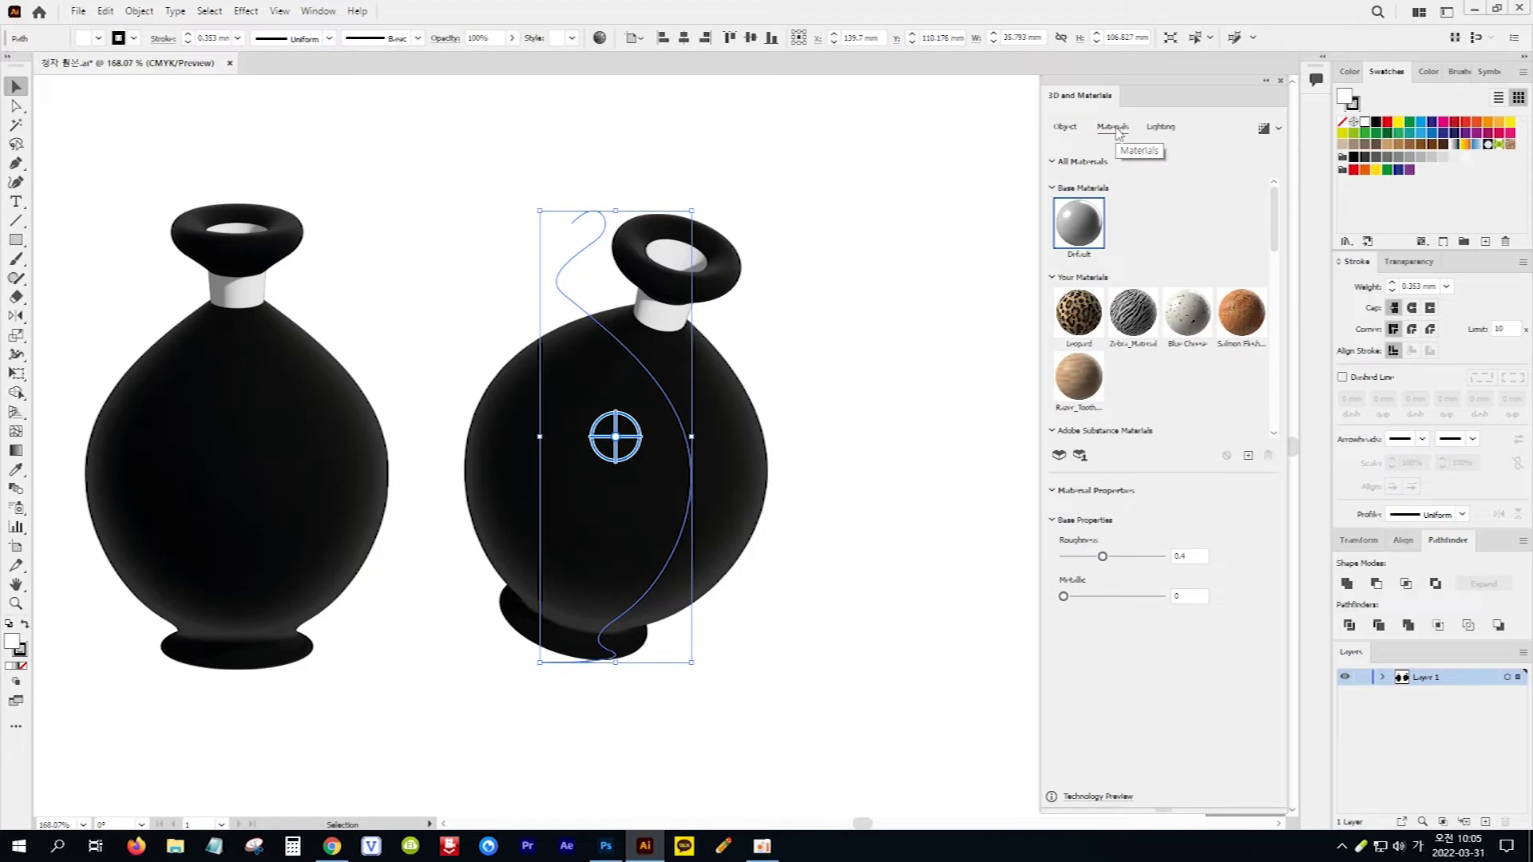
scroll(1200, 375, "down", 5)
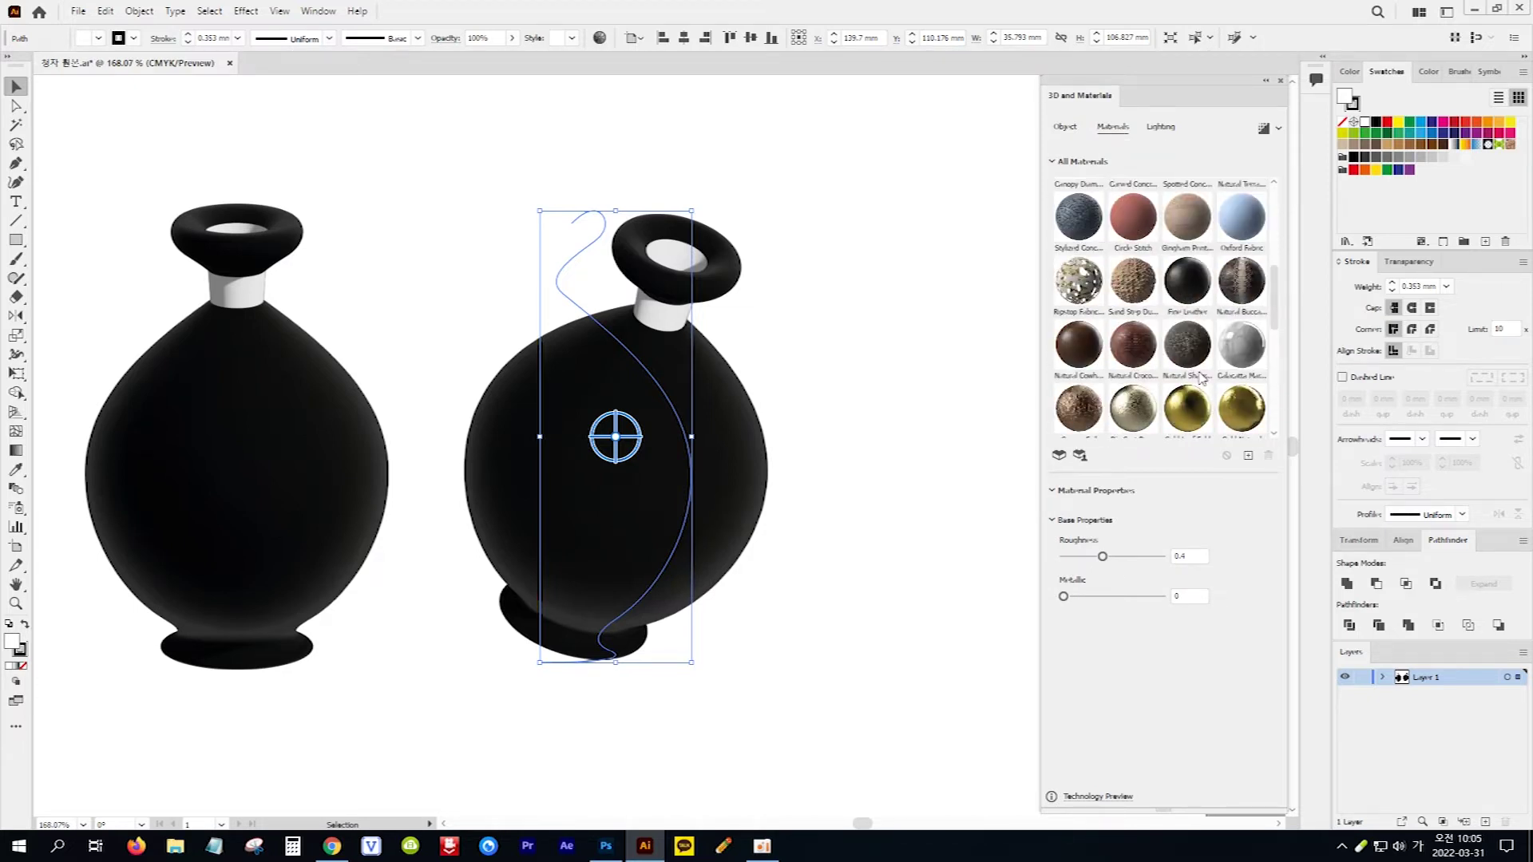
left_click(1241, 220)
scroll(1157, 320, "down", 3)
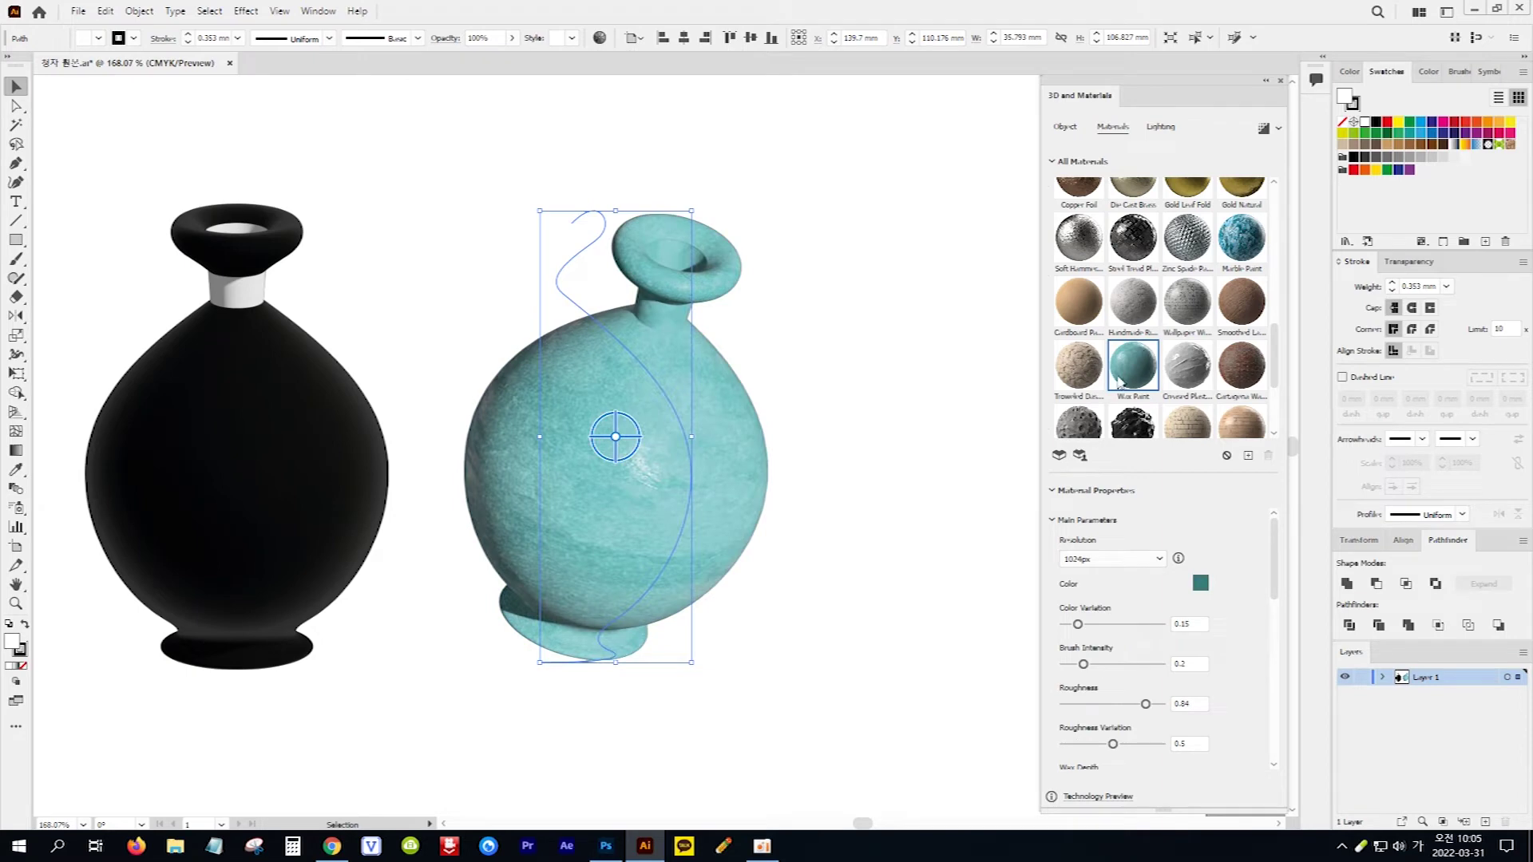
left_click(1243, 253)
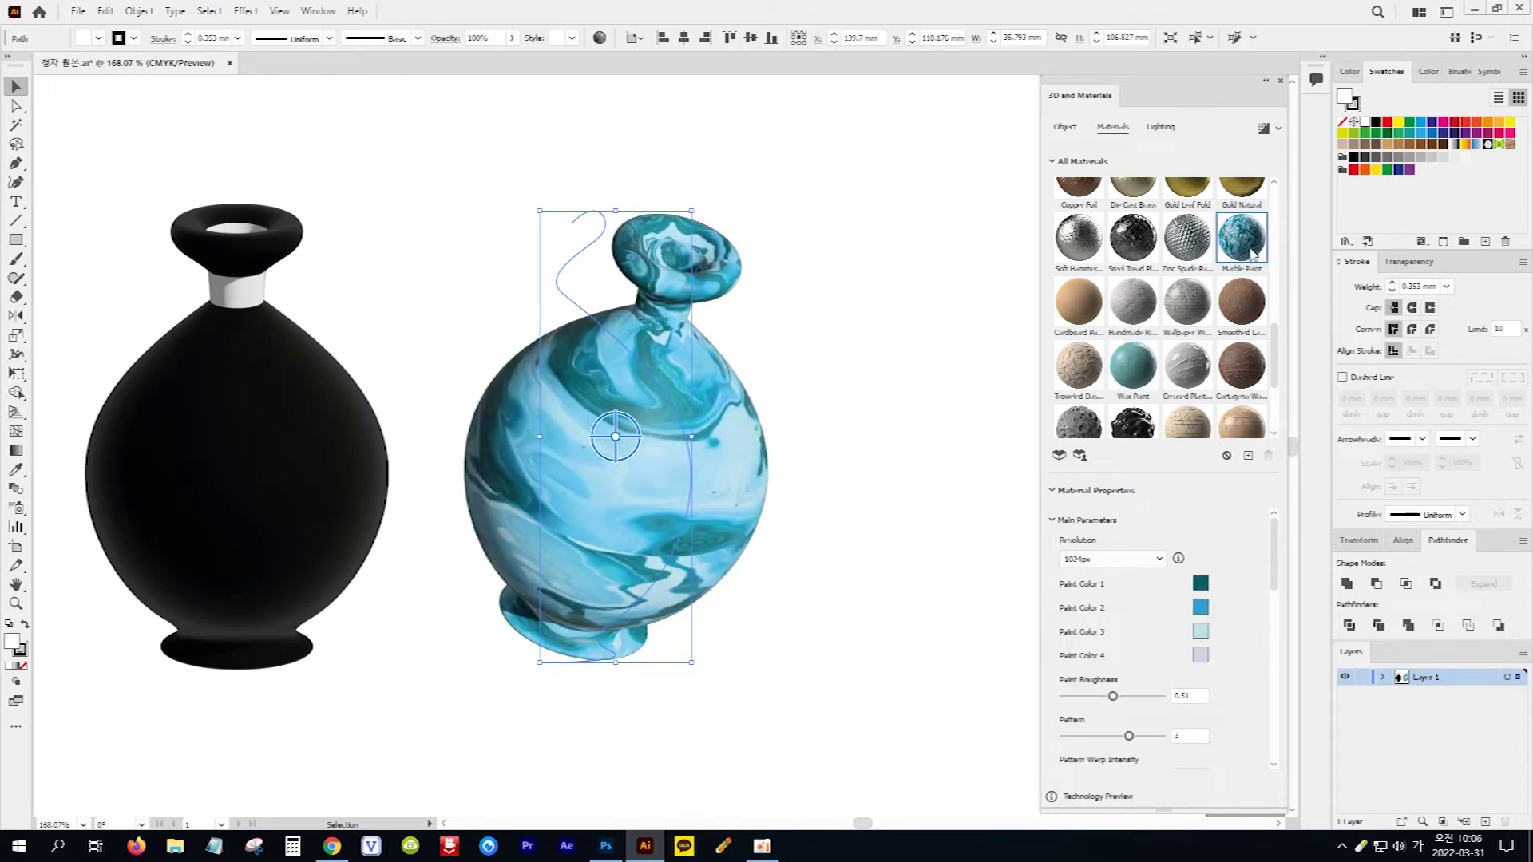
left_click(1162, 128)
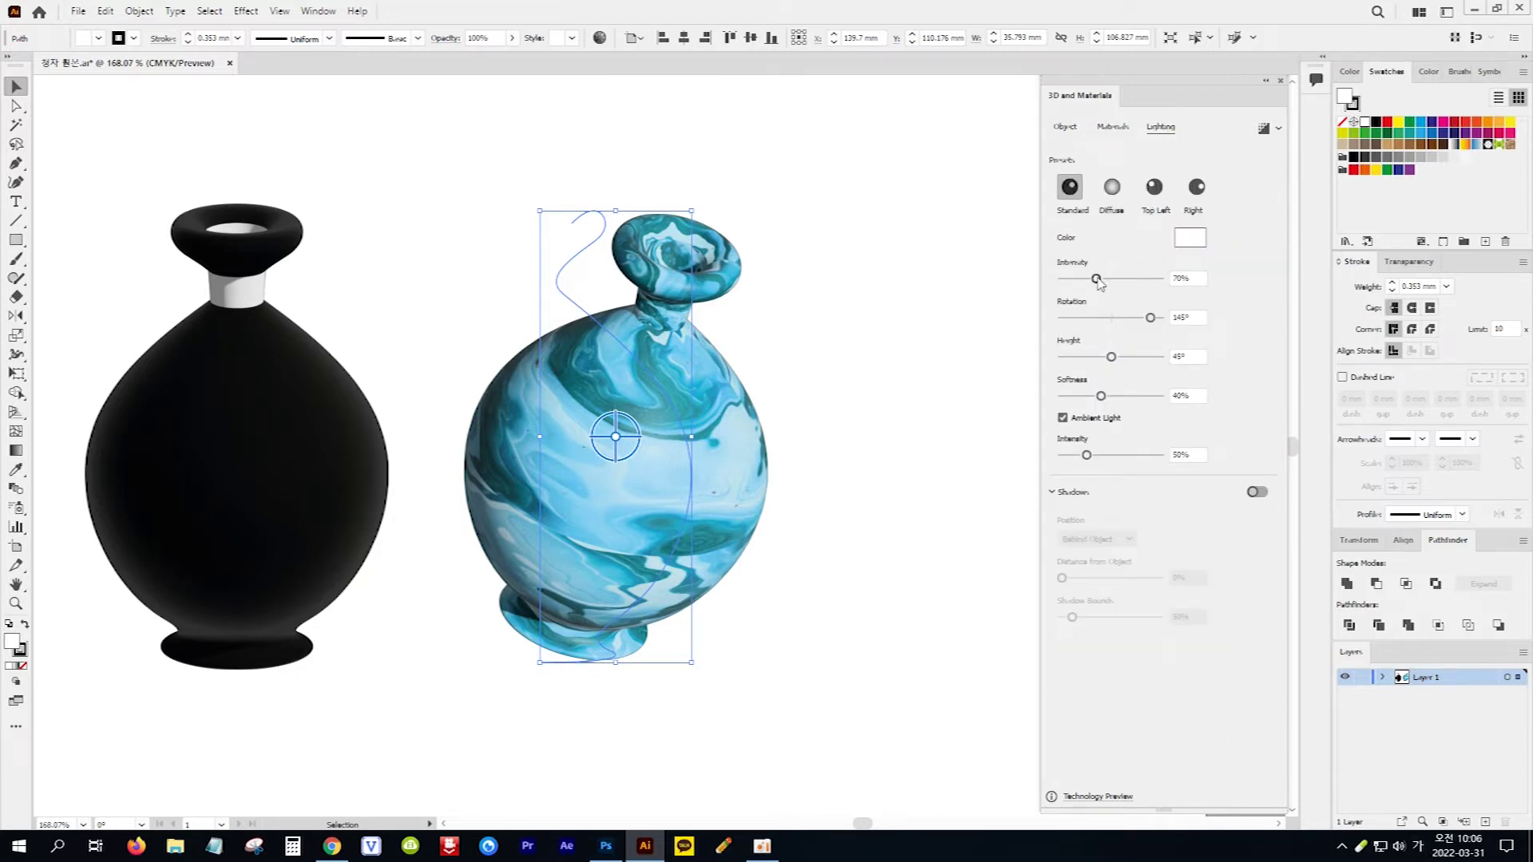
Set lighting to Standard preset, 70% intensity and 100% softness, with shadows on.
left_click_drag(1097, 280, 1121, 280)
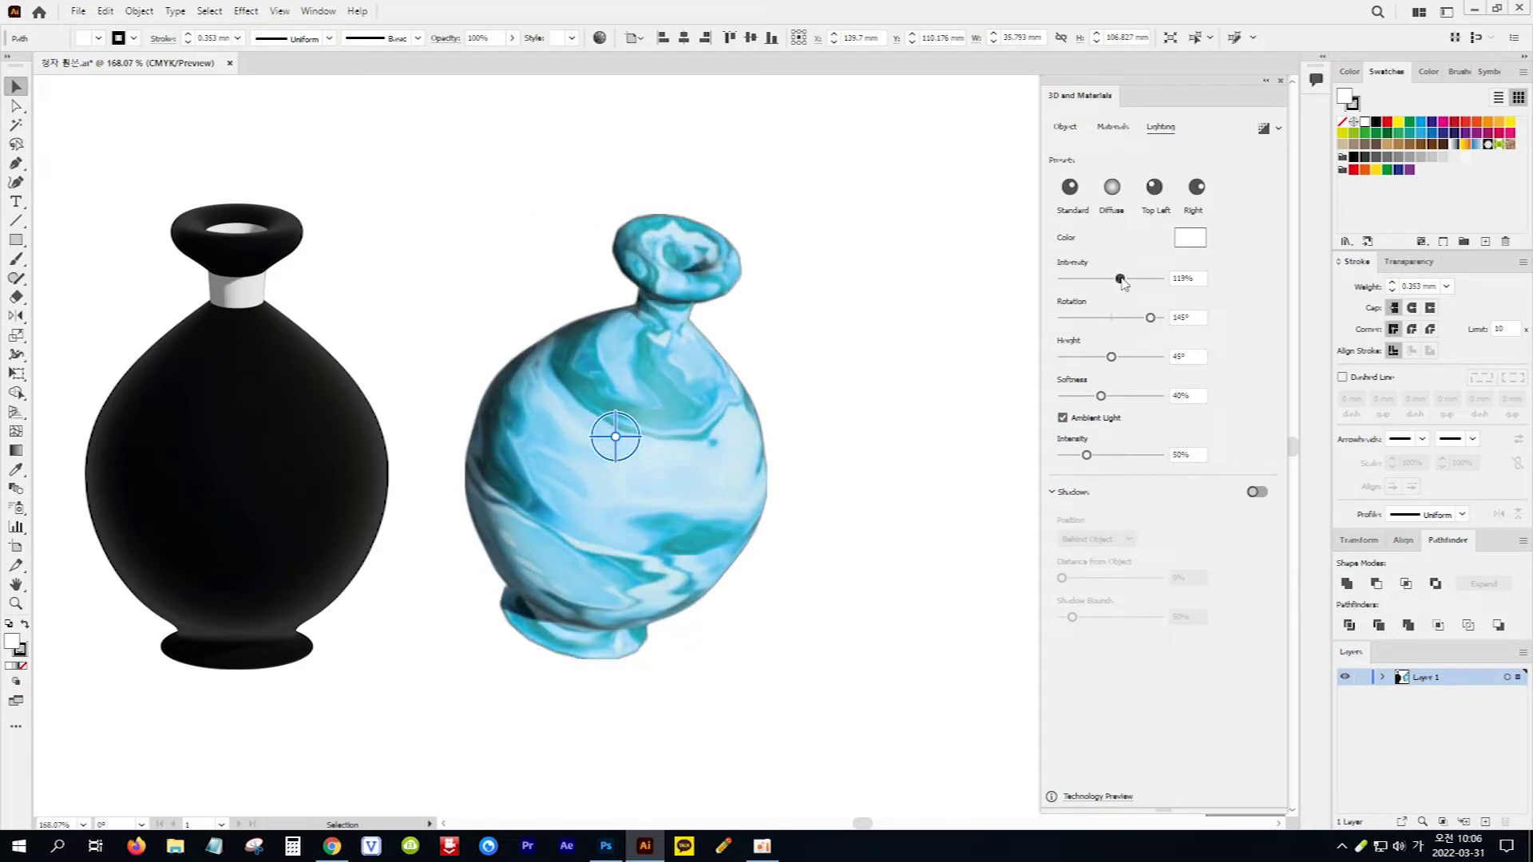
mouse_move(1119, 280)
left_mouse_down()
mouse_move(1096, 279)
mouse_move(1126, 318)
mouse_move(1146, 317)
left_mouse_up()
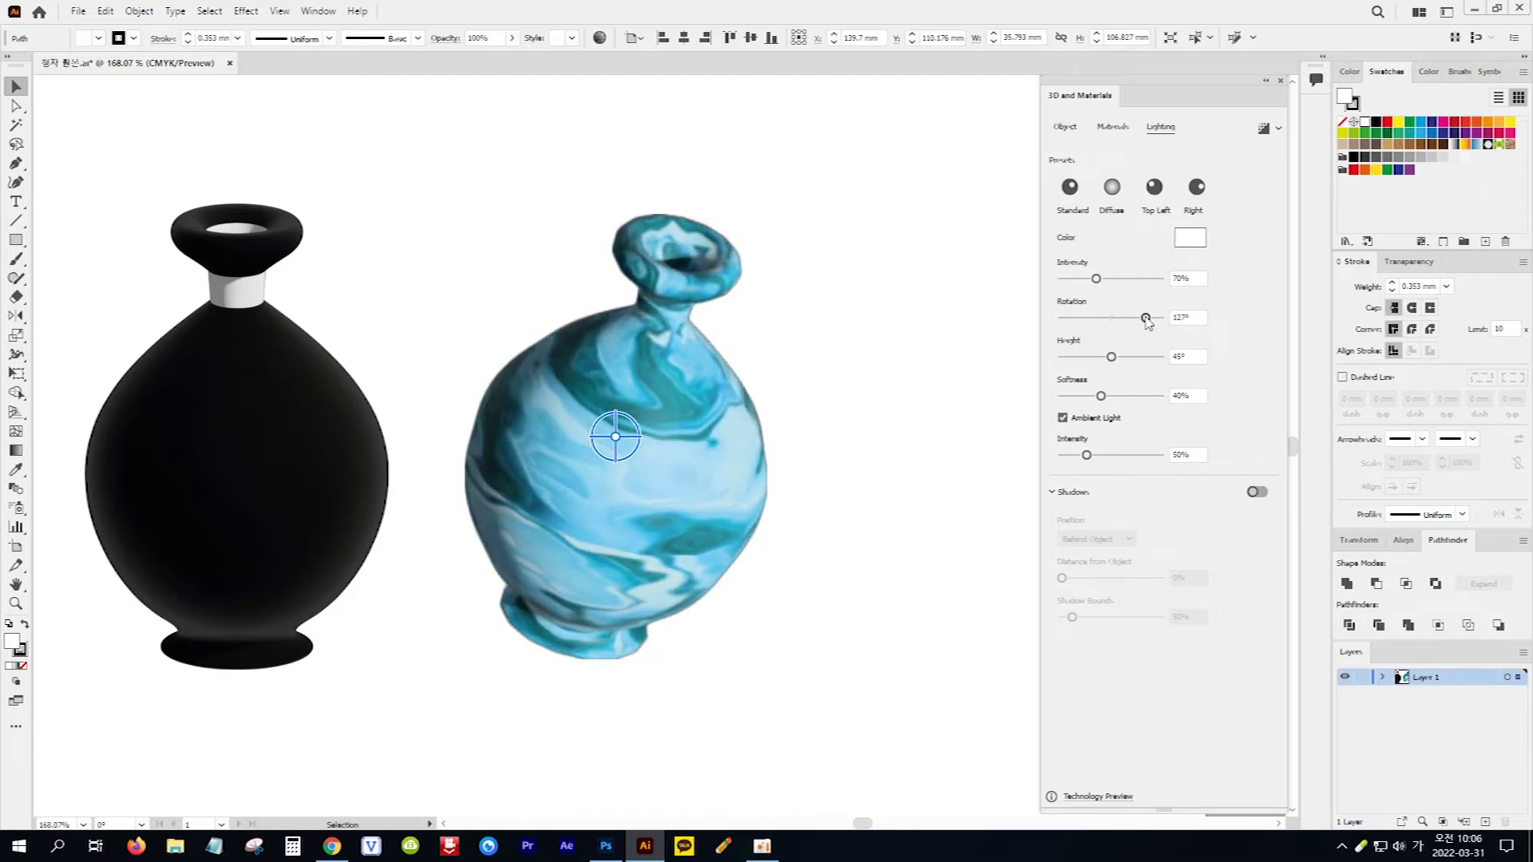
mouse_move(1147, 317)
left_mouse_down()
mouse_move(1158, 358)
mouse_move(1143, 357)
left_mouse_up()
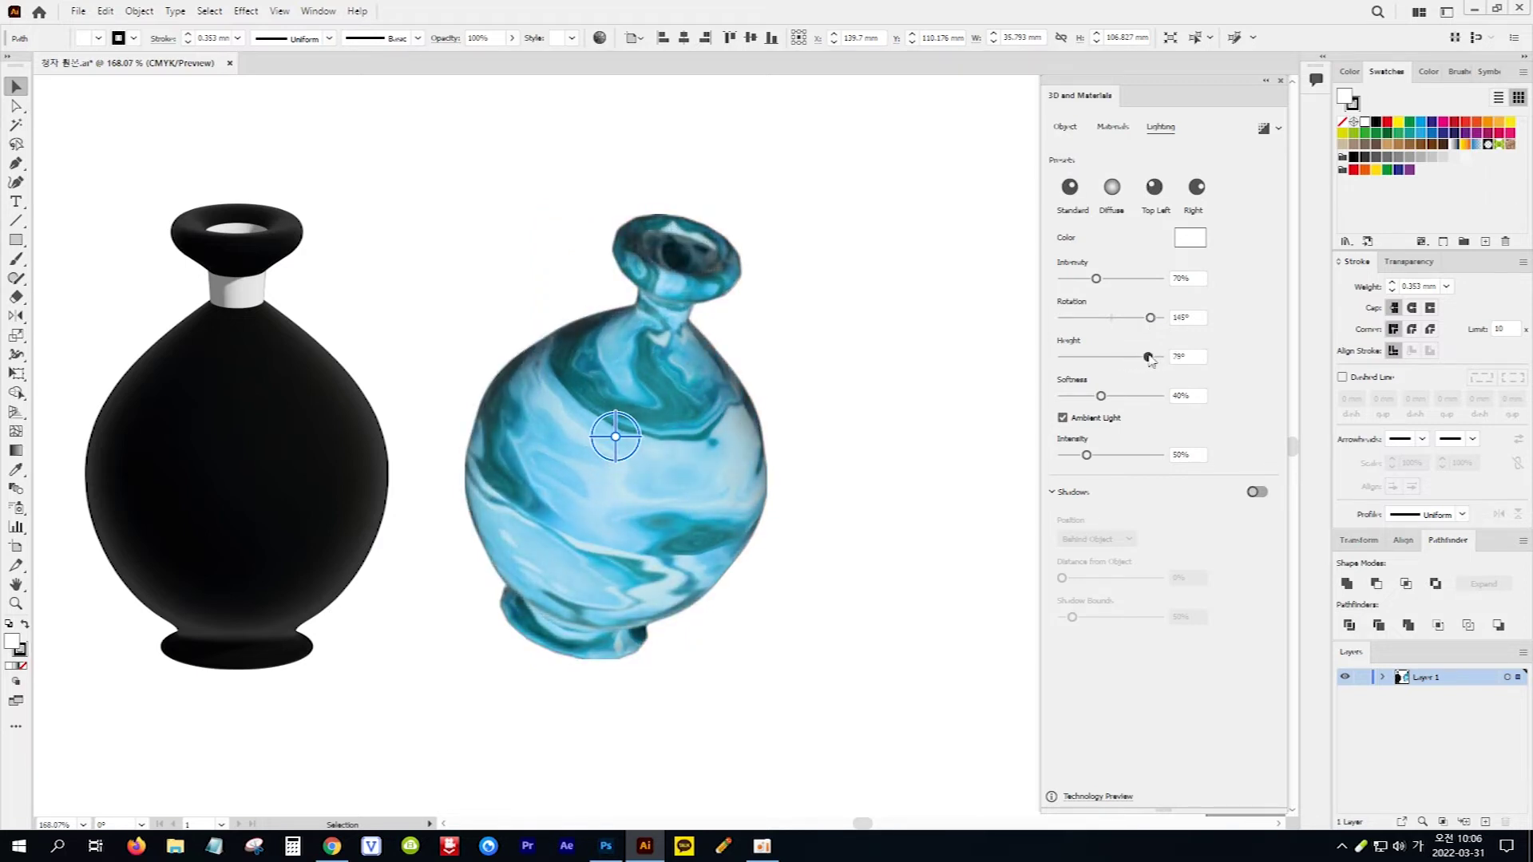
left_click(1070, 187)
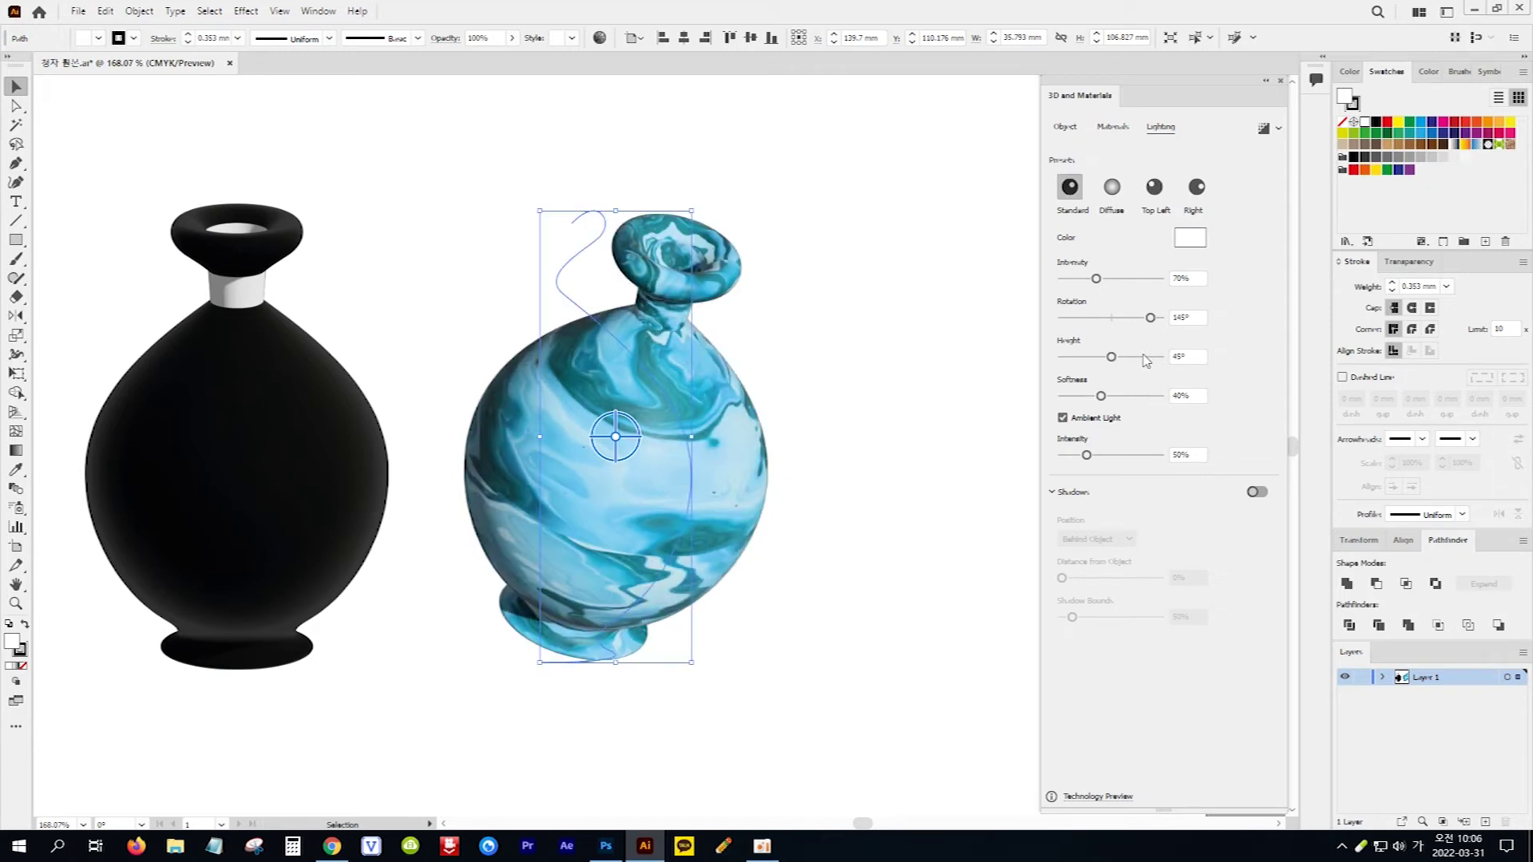
left_click_drag(1101, 396, 1172, 401)
left_click(1258, 492)
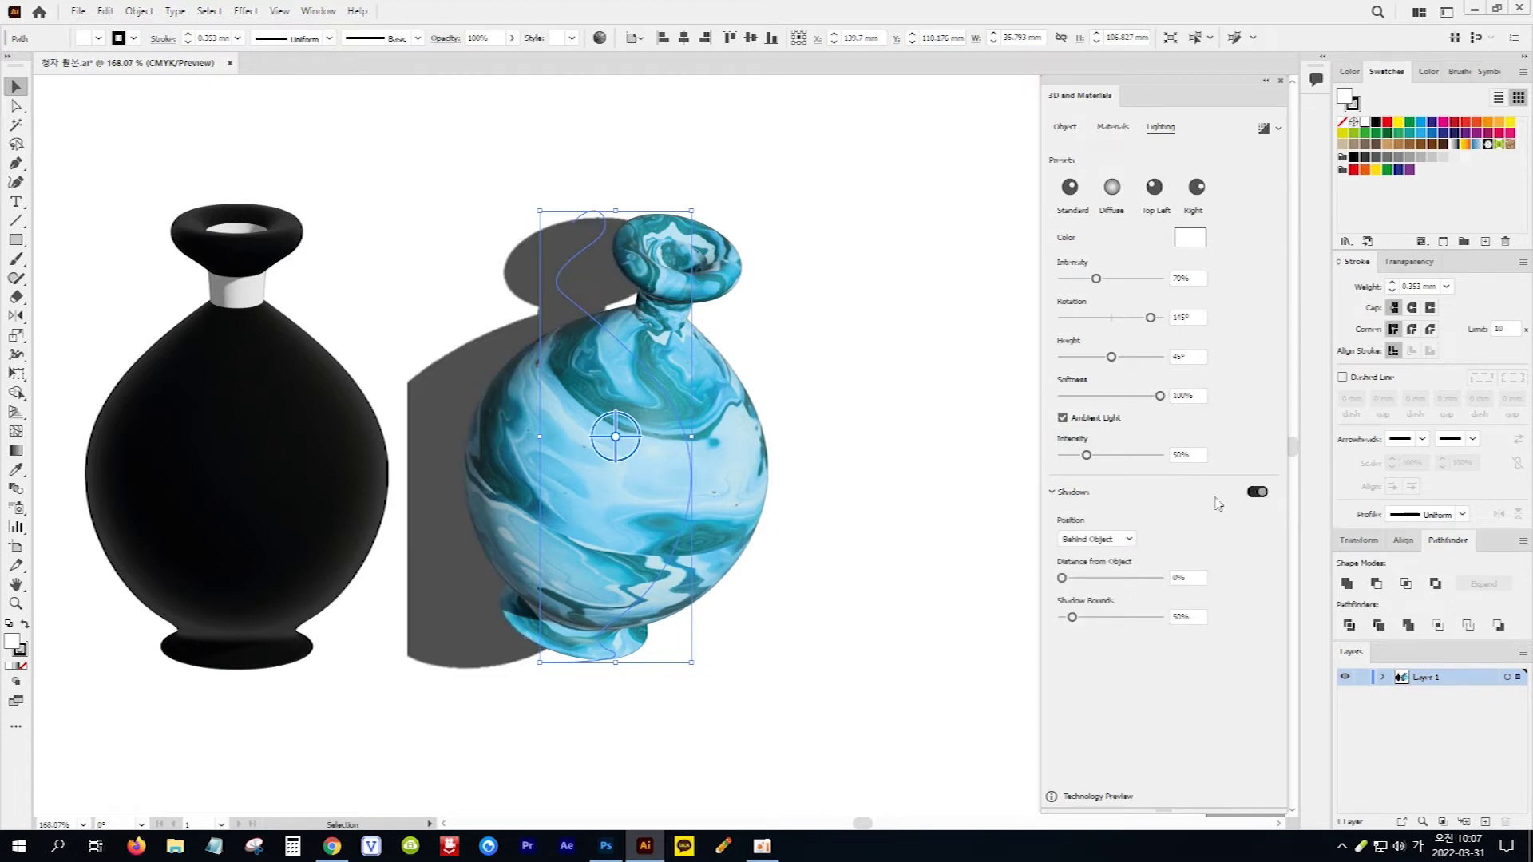
Place the marble vase's shadow Below Object, adjust its distance, and set bounds to 231%.
left_click(1129, 540)
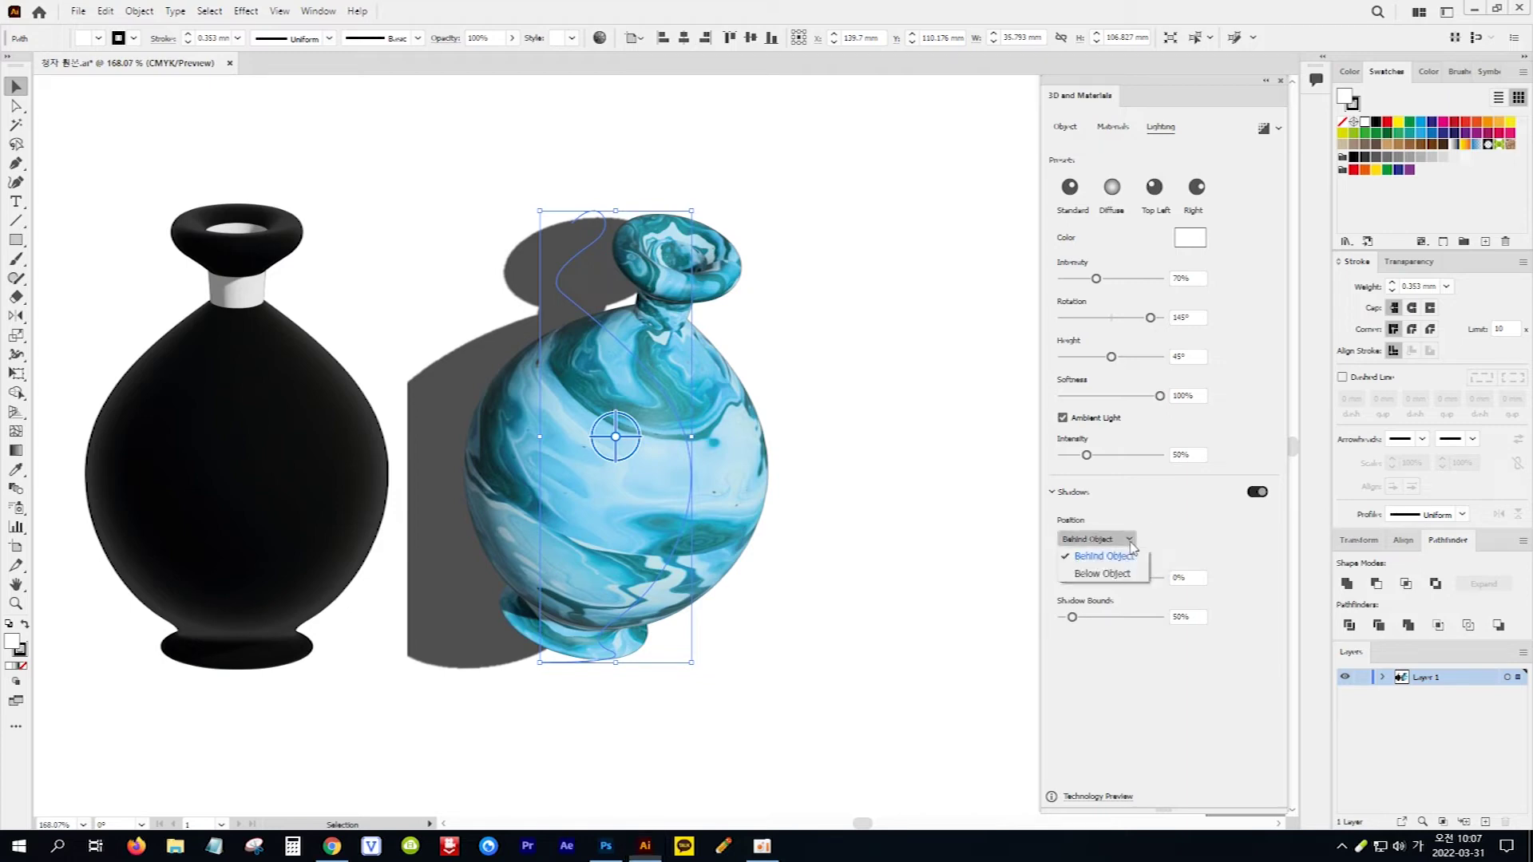
left_click(1133, 574)
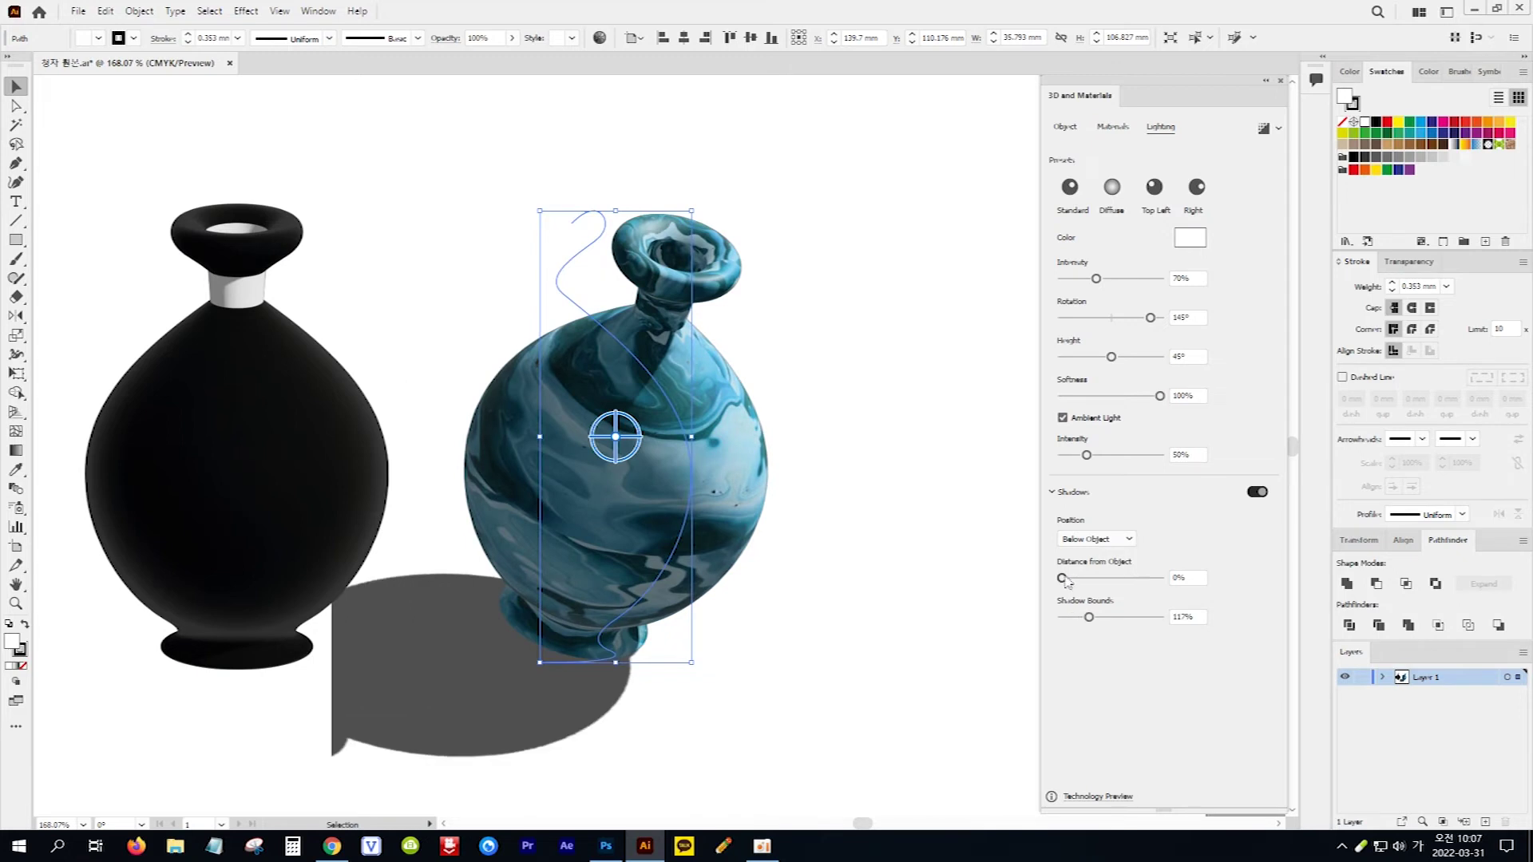
mouse_move(1068, 582)
left_mouse_down()
mouse_move(1083, 585)
mouse_move(1057, 586)
left_mouse_up()
left_click_drag(1089, 618, 1118, 618)
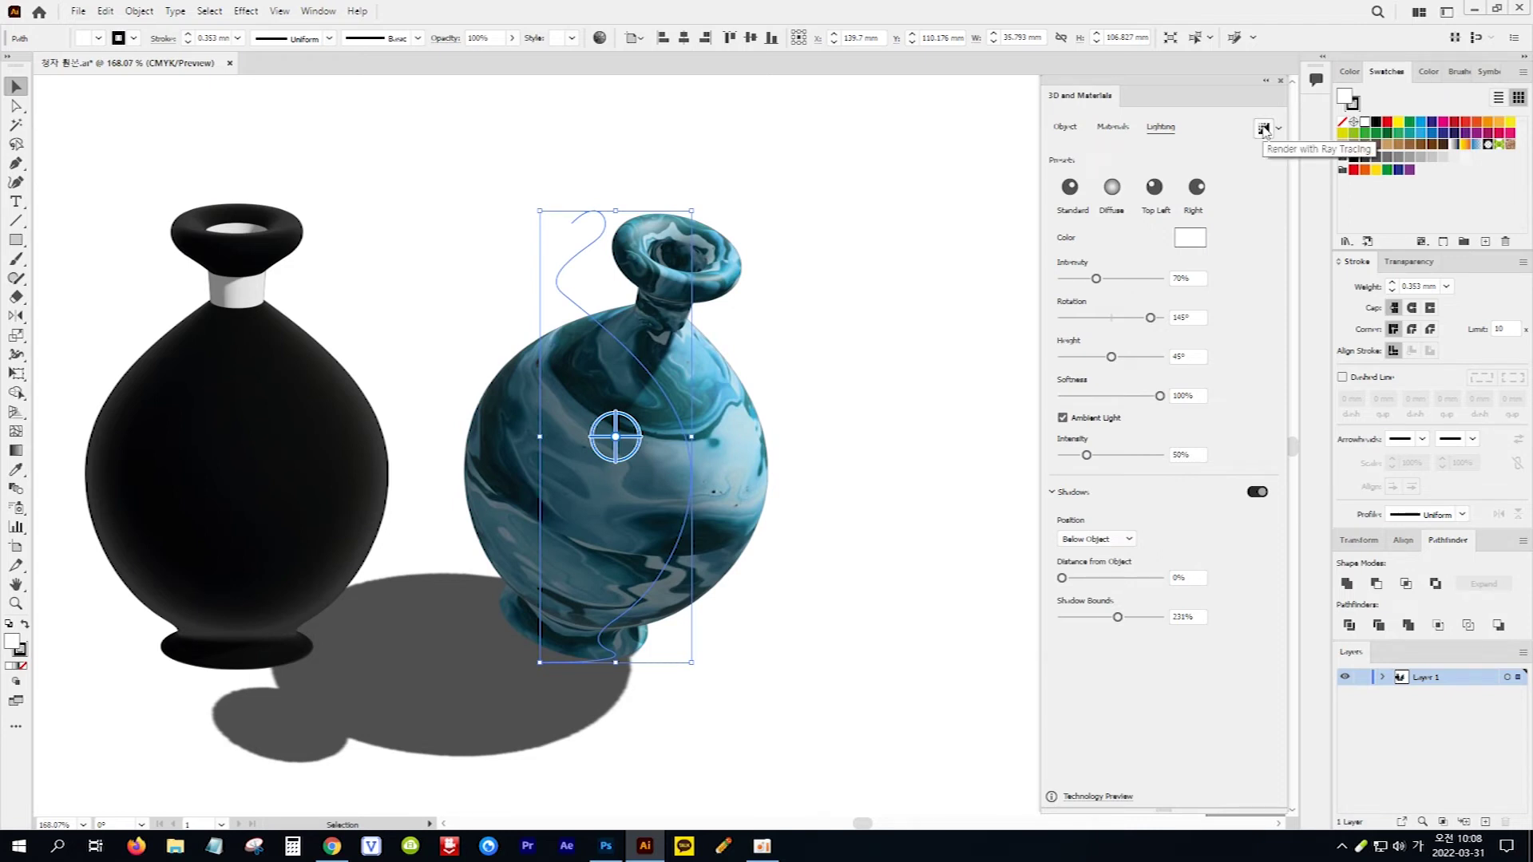
left_click(1262, 129)
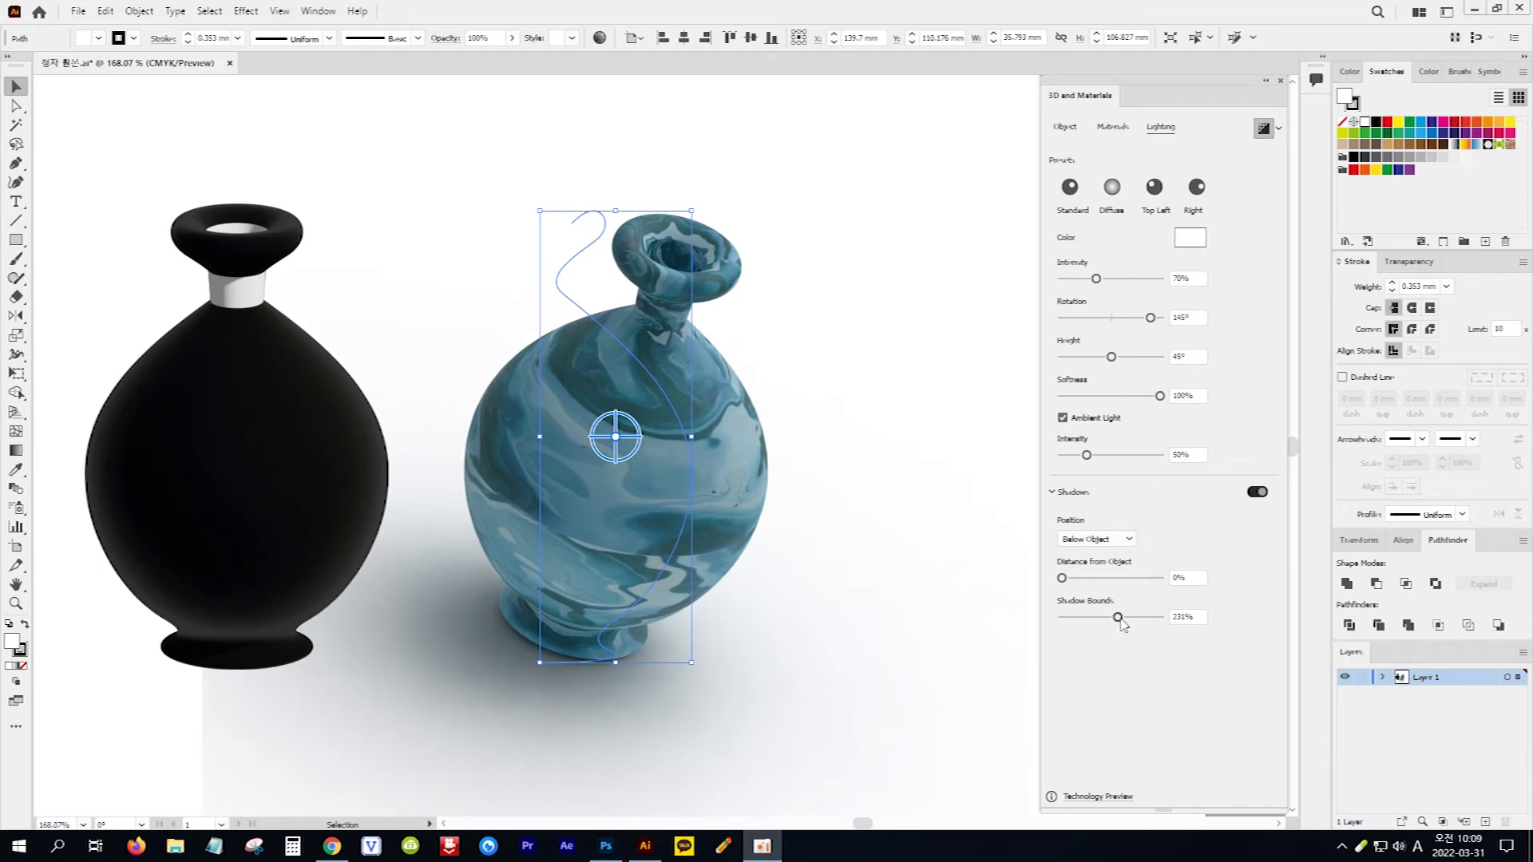
Reduce the ray-traced marble vase's shadow bounds to about 101%.
left_click_drag(1117, 617, 1087, 622)
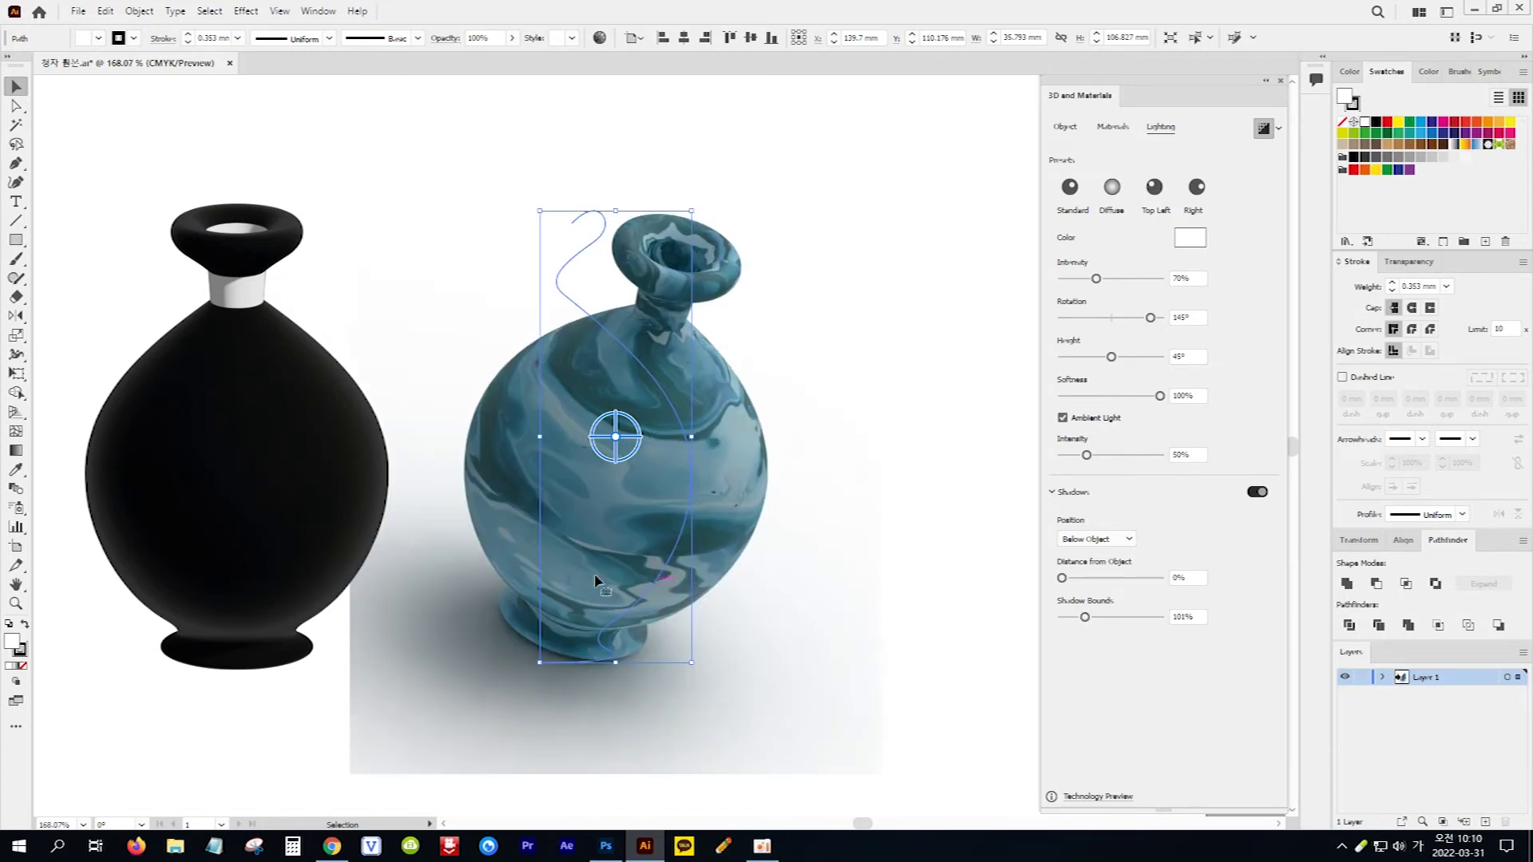
left_click(227, 386)
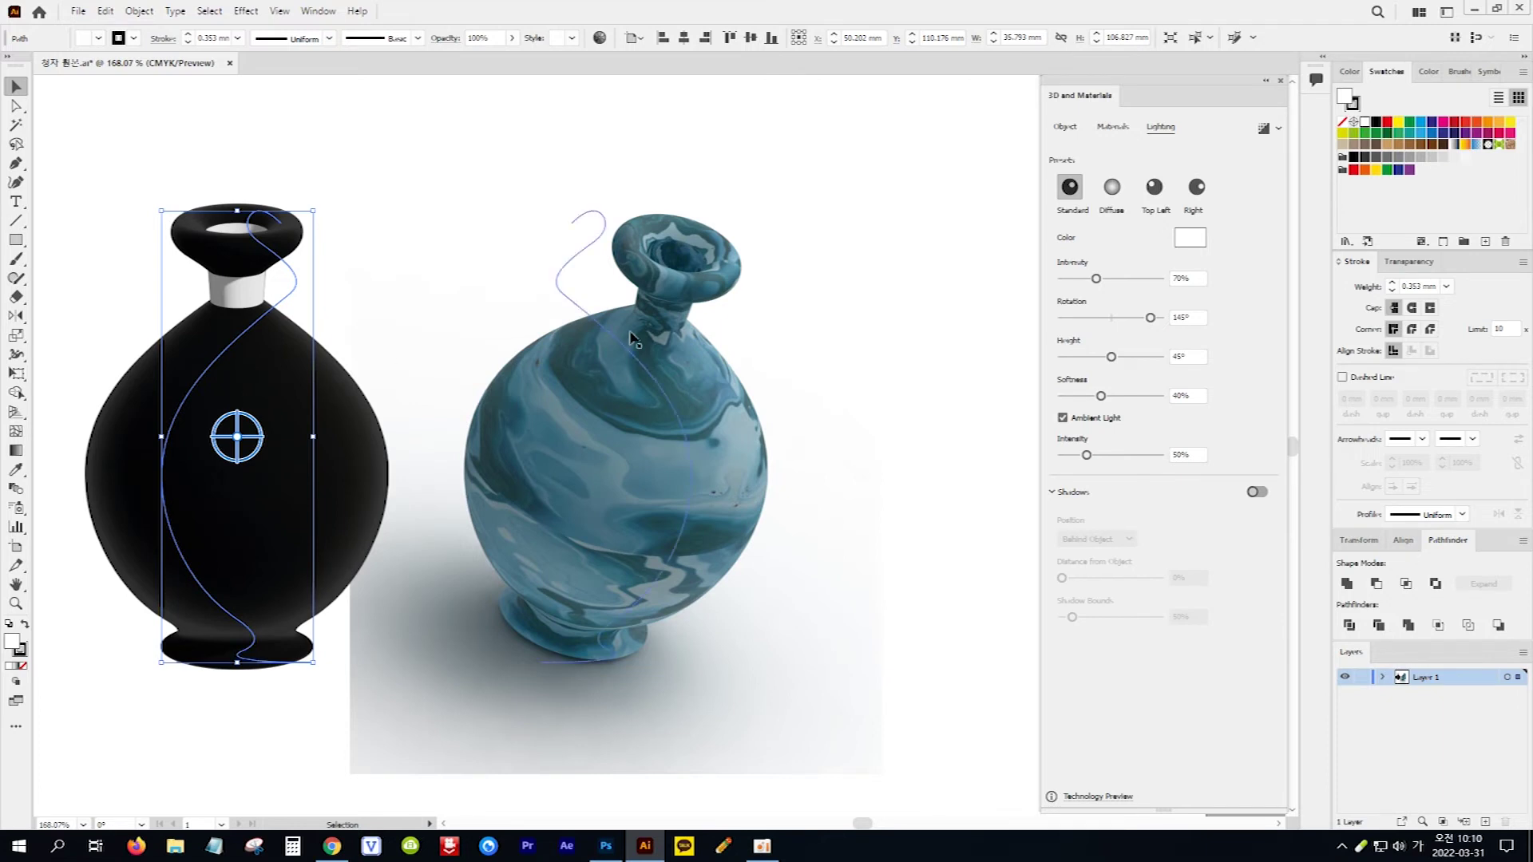
Apply Cardboard Paper to the left vase and rotate it to -46°, 26°, -8.1°.
left_click(1118, 130)
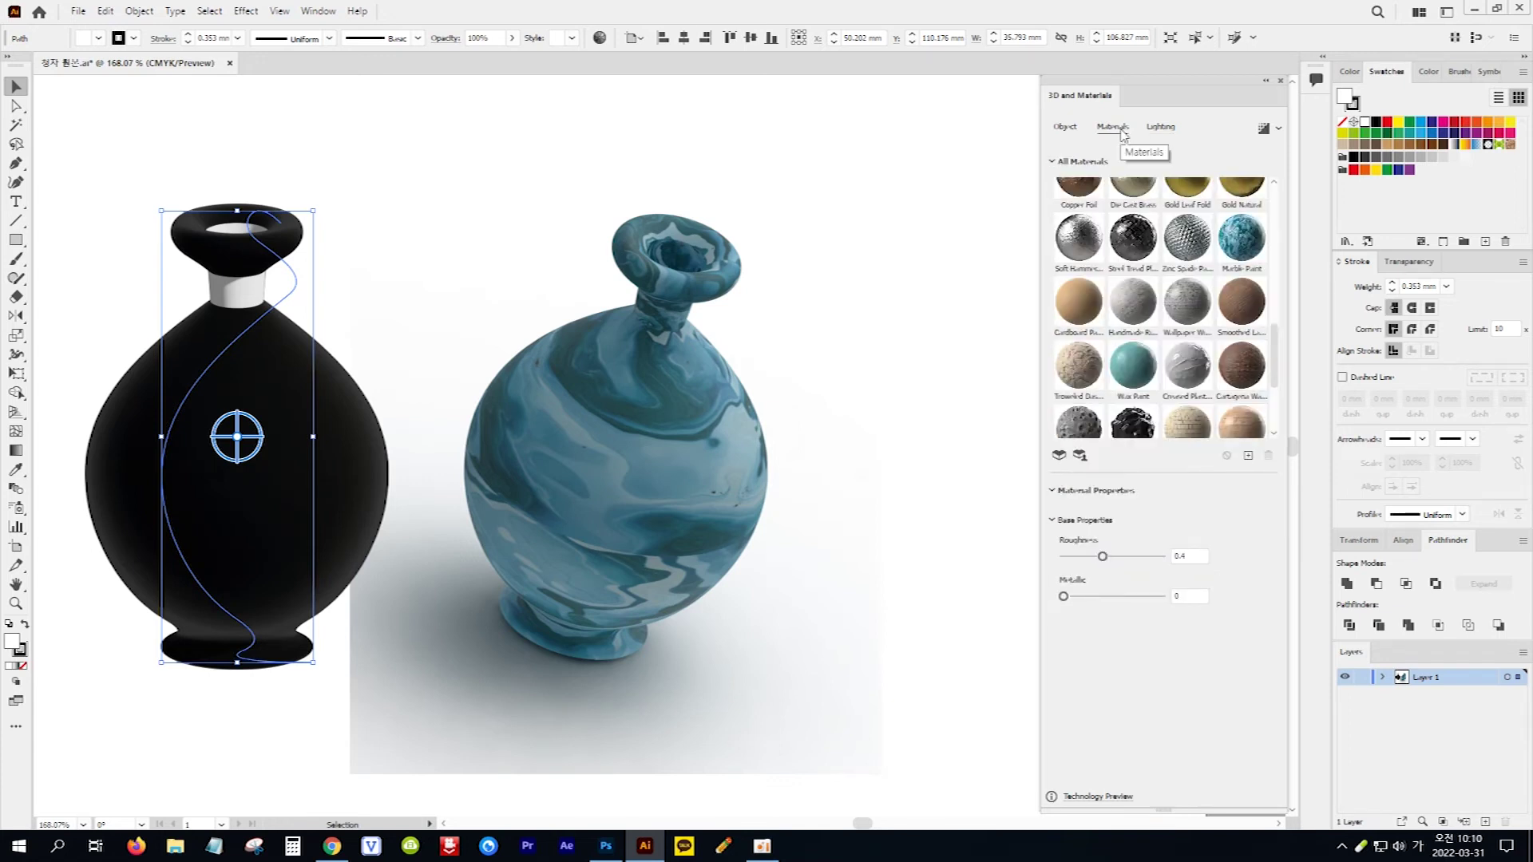
left_click(1079, 305)
left_click(1068, 130)
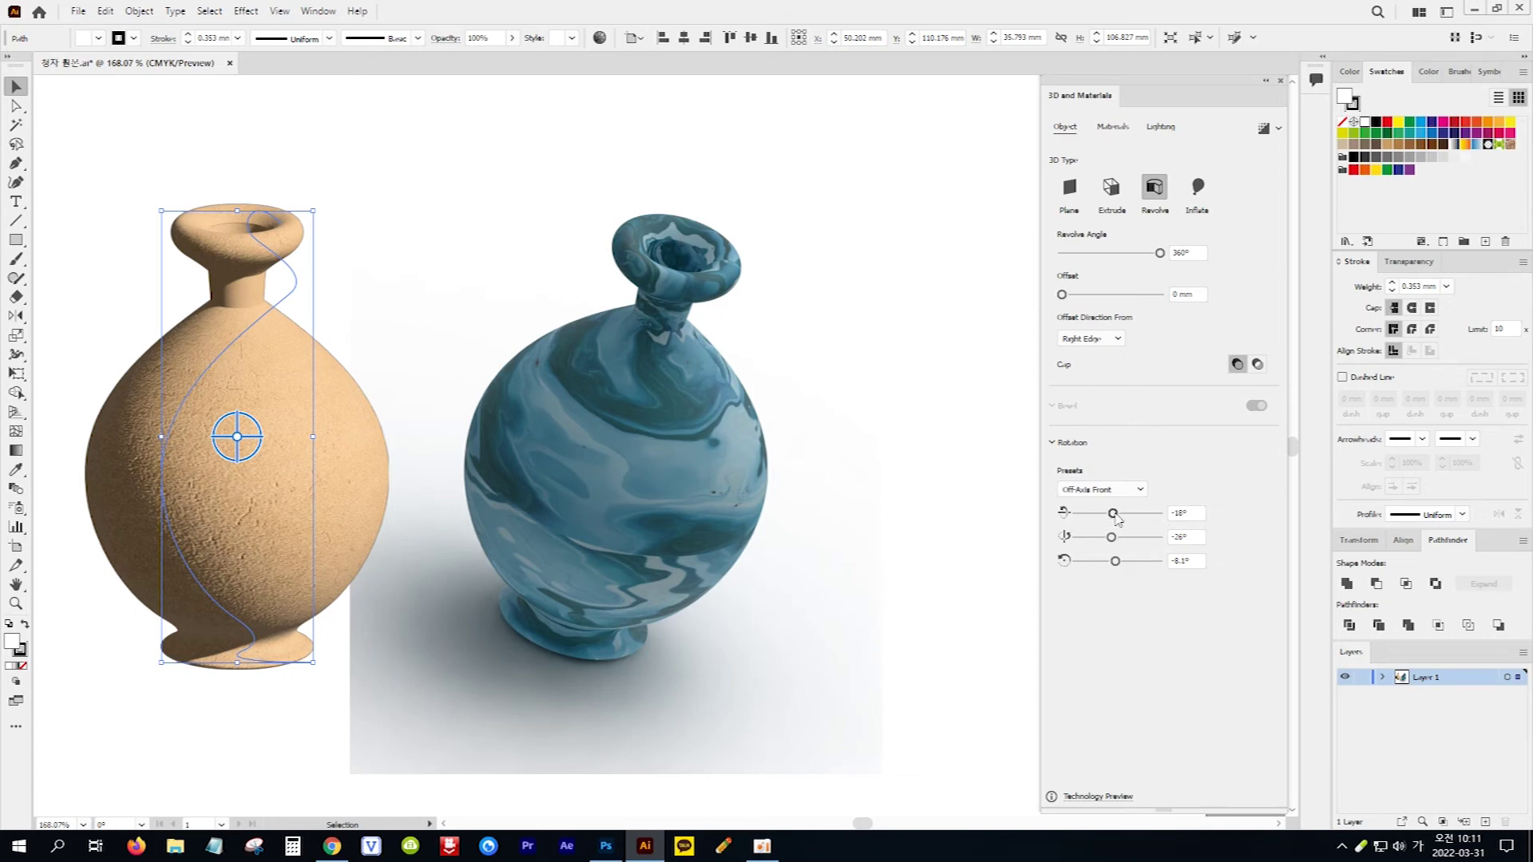
left_click_drag(1114, 515, 1116, 565)
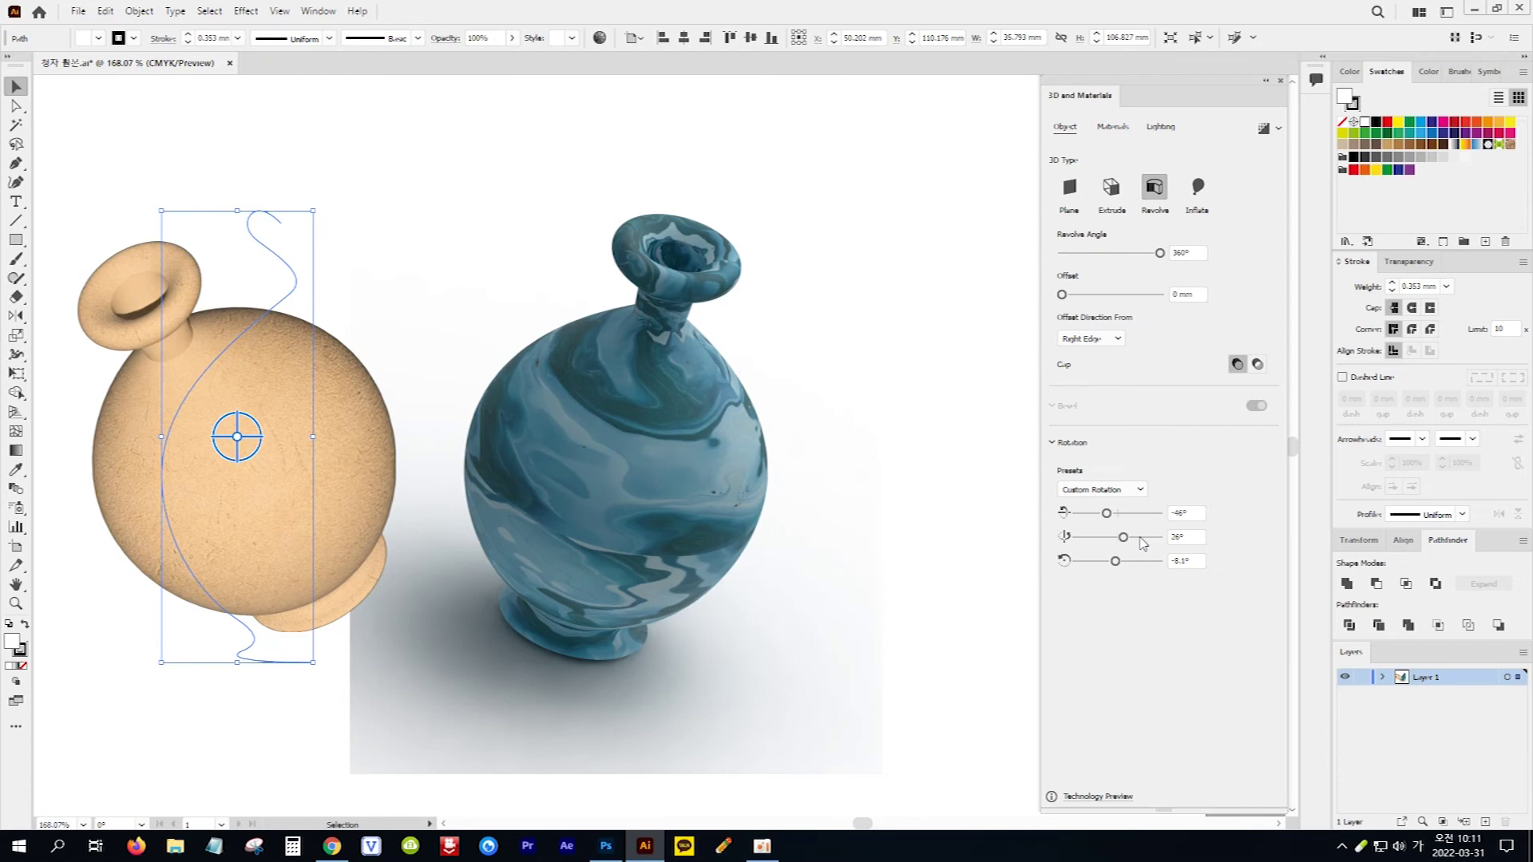
Give the cardboard vase a ray-traced Below Object shadow with 110% bounds.
left_click(1161, 127)
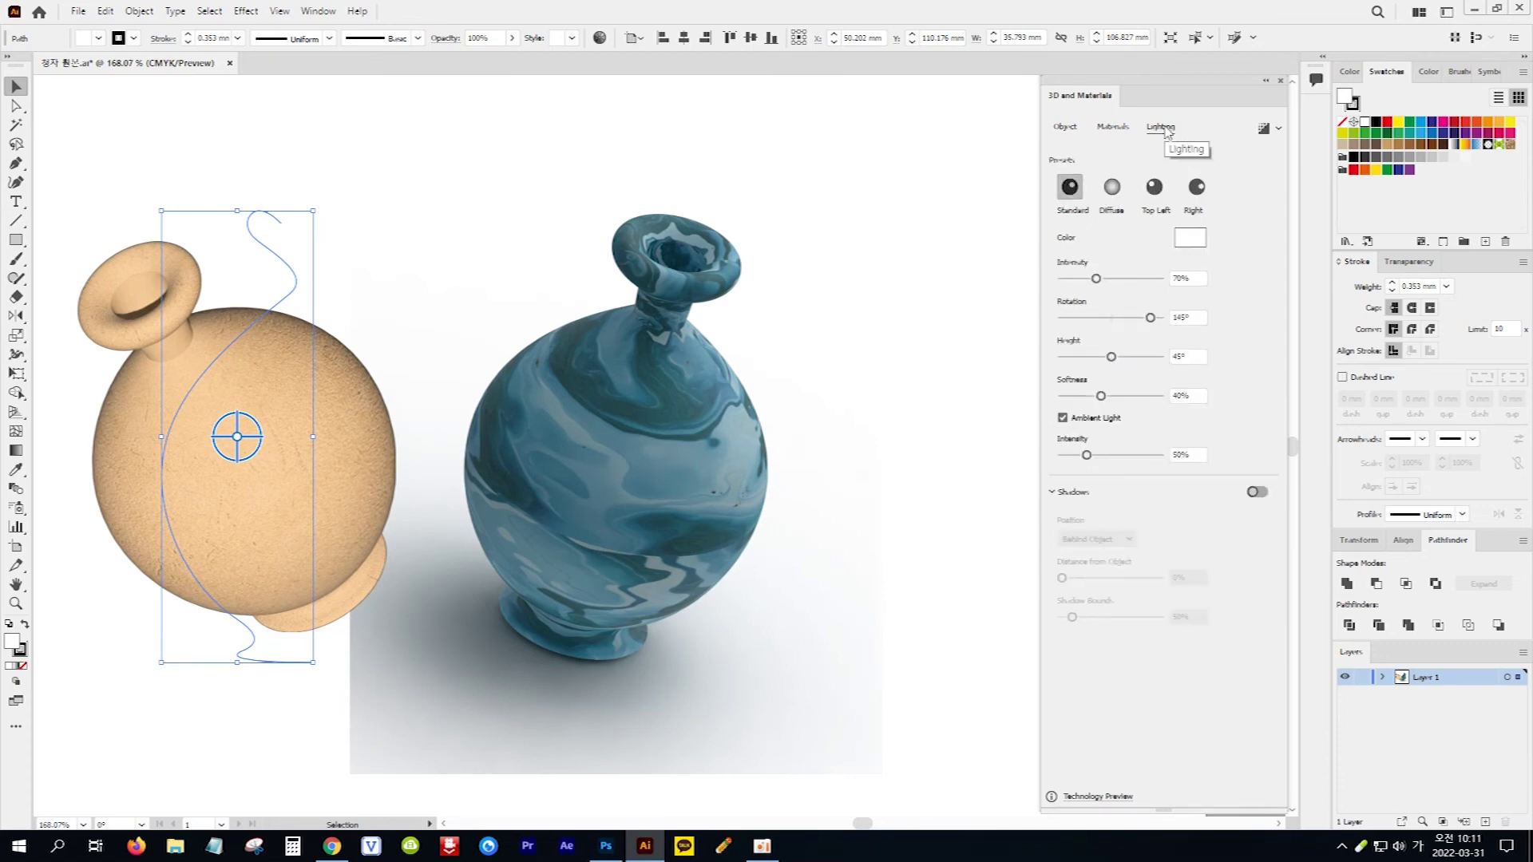
left_click(1258, 493)
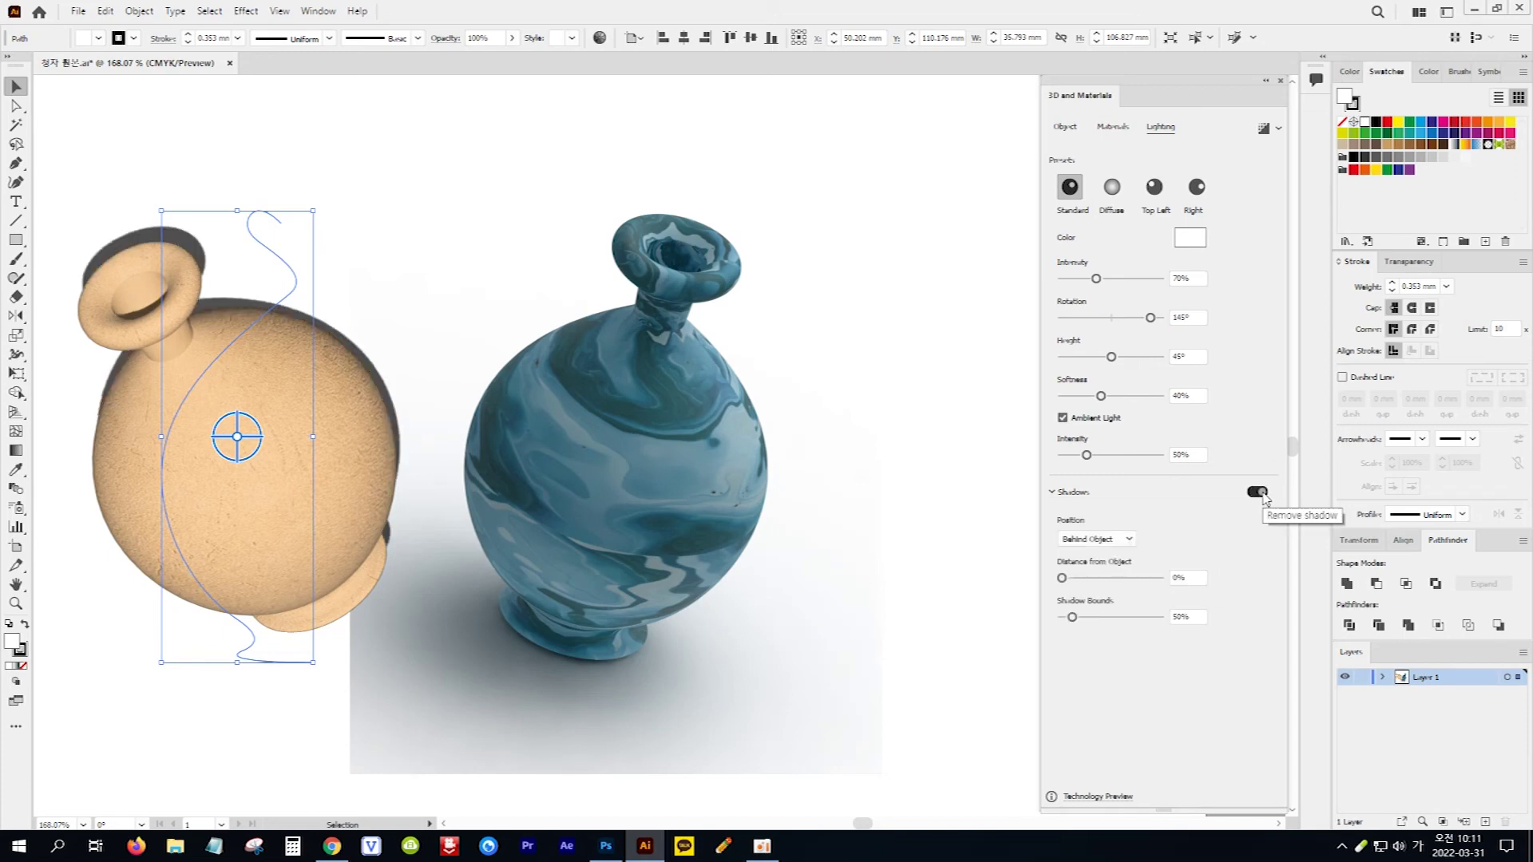
left_click(1129, 540)
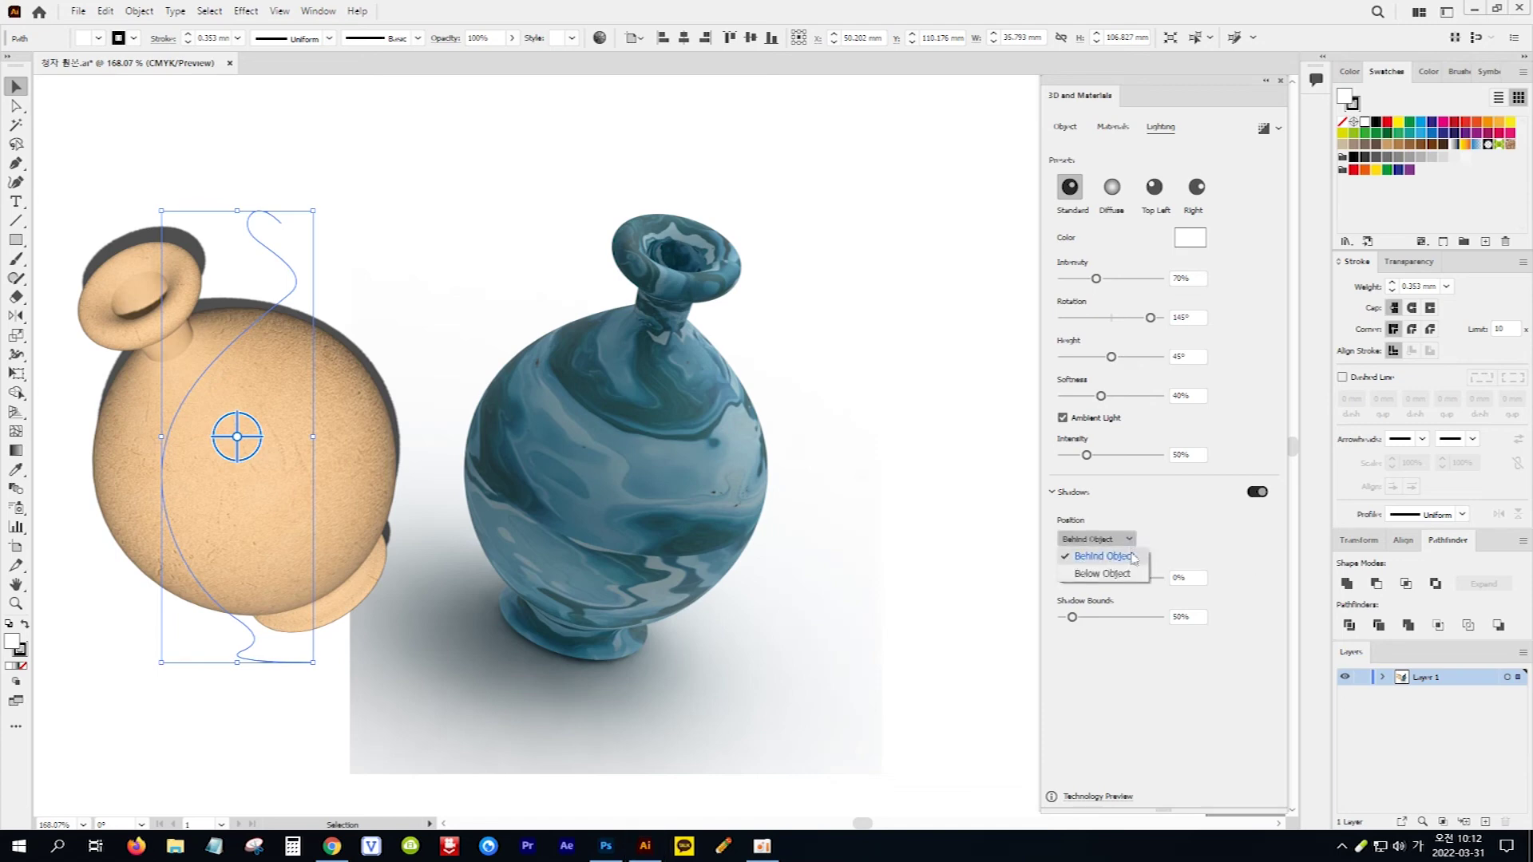
left_click(1131, 575)
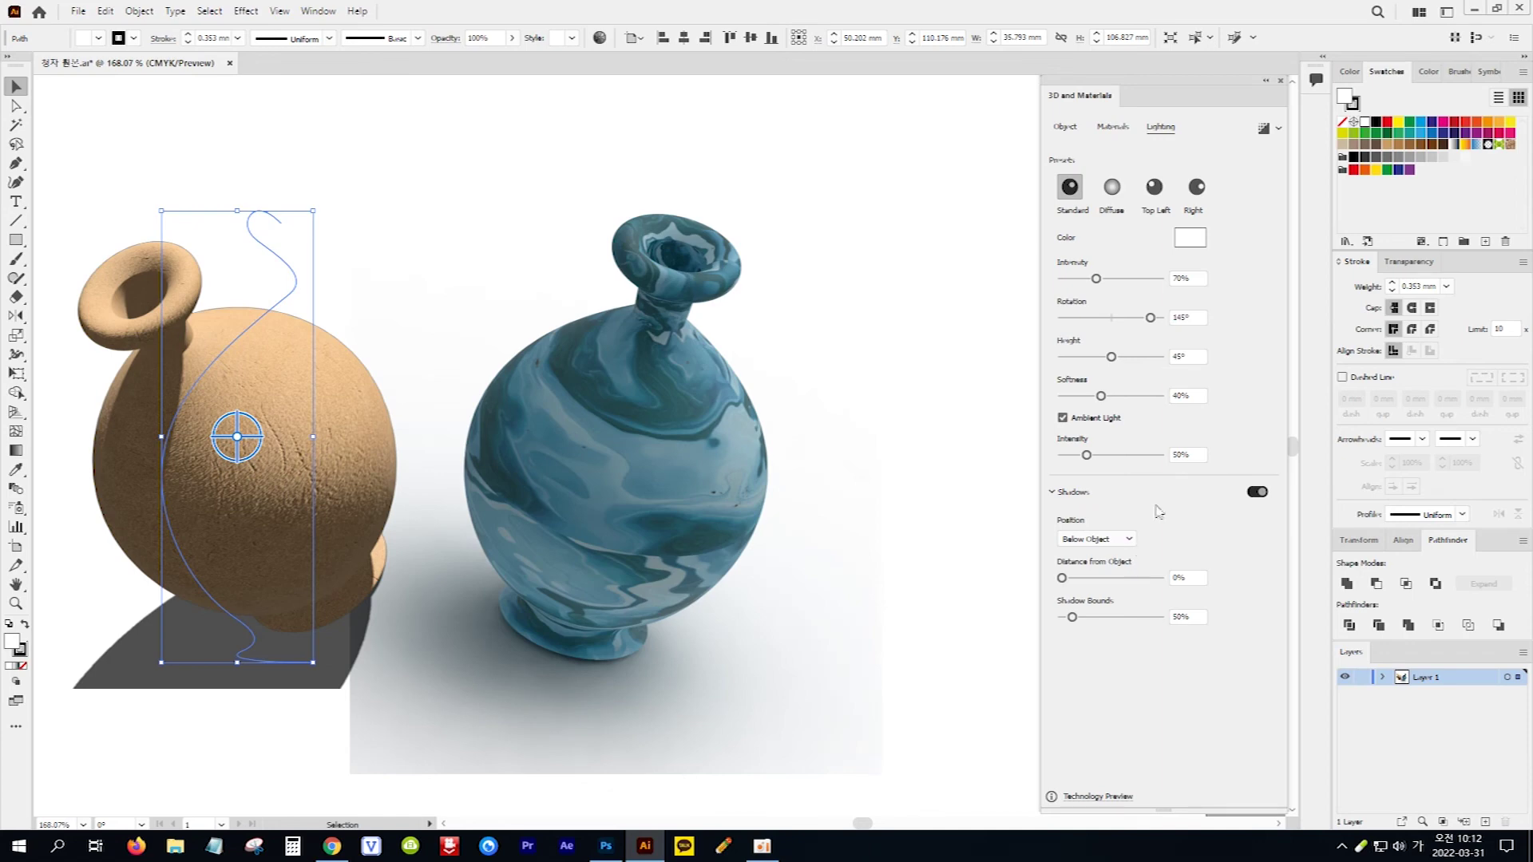
left_click(1264, 136)
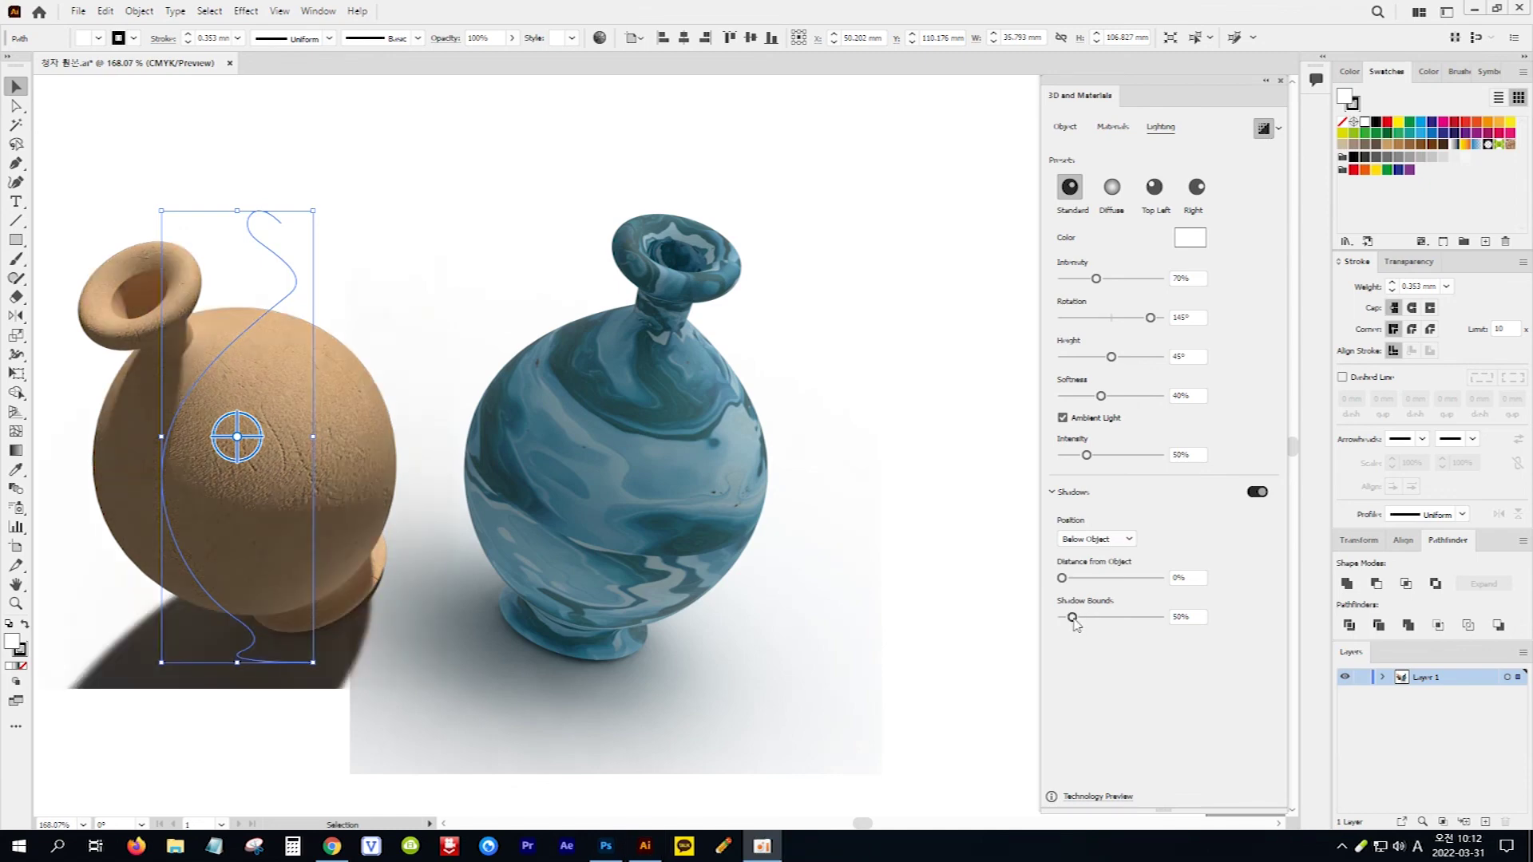
left_click_drag(1074, 623, 1109, 625)
Stretch the cardboard vase's shadow bounds further and return to the Object settings.
left_click(981, 604)
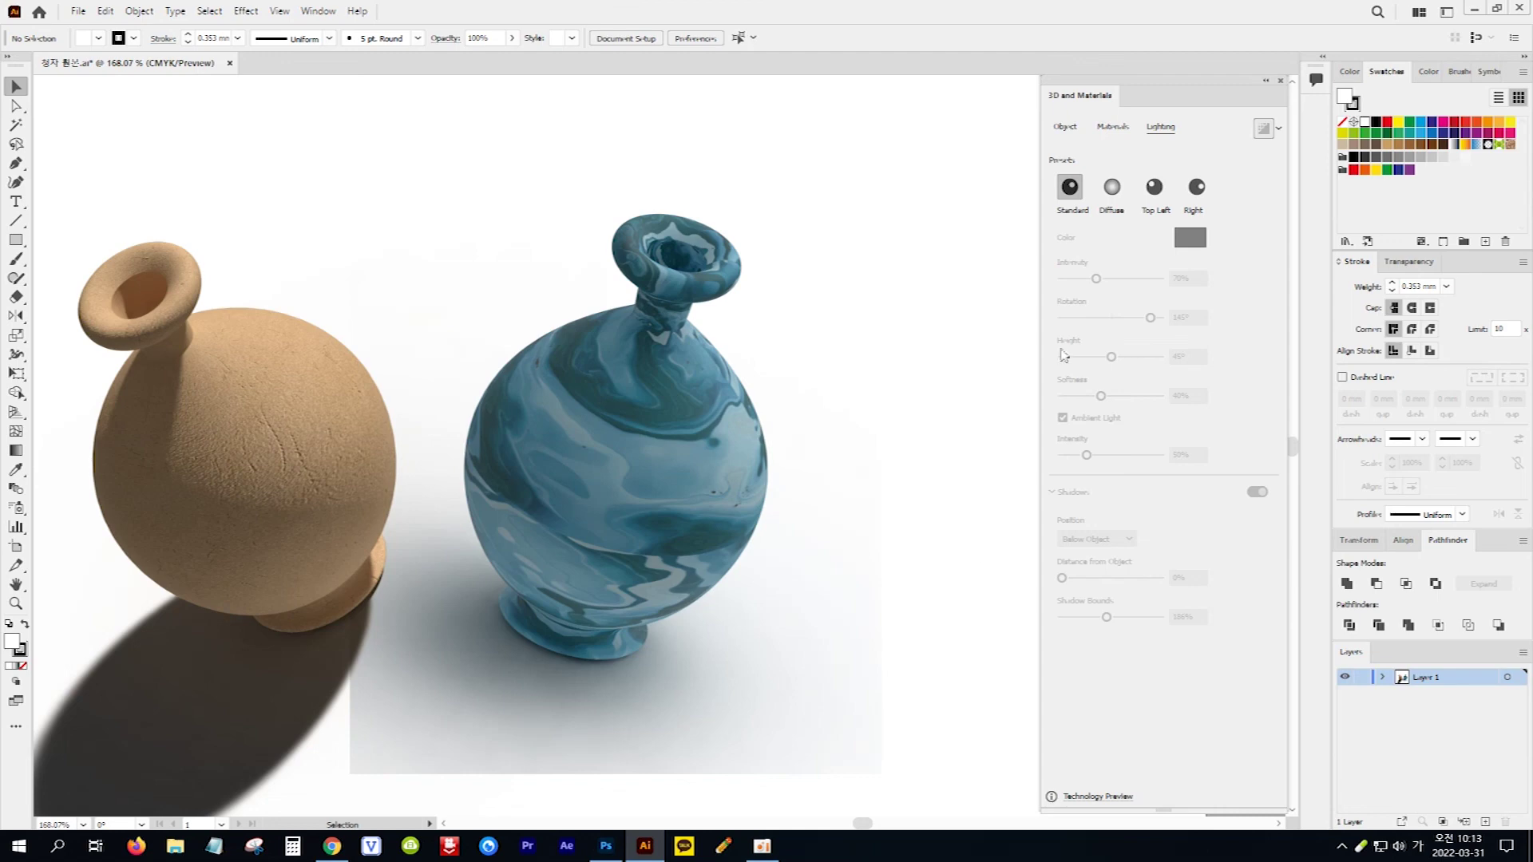
left_click(1065, 127)
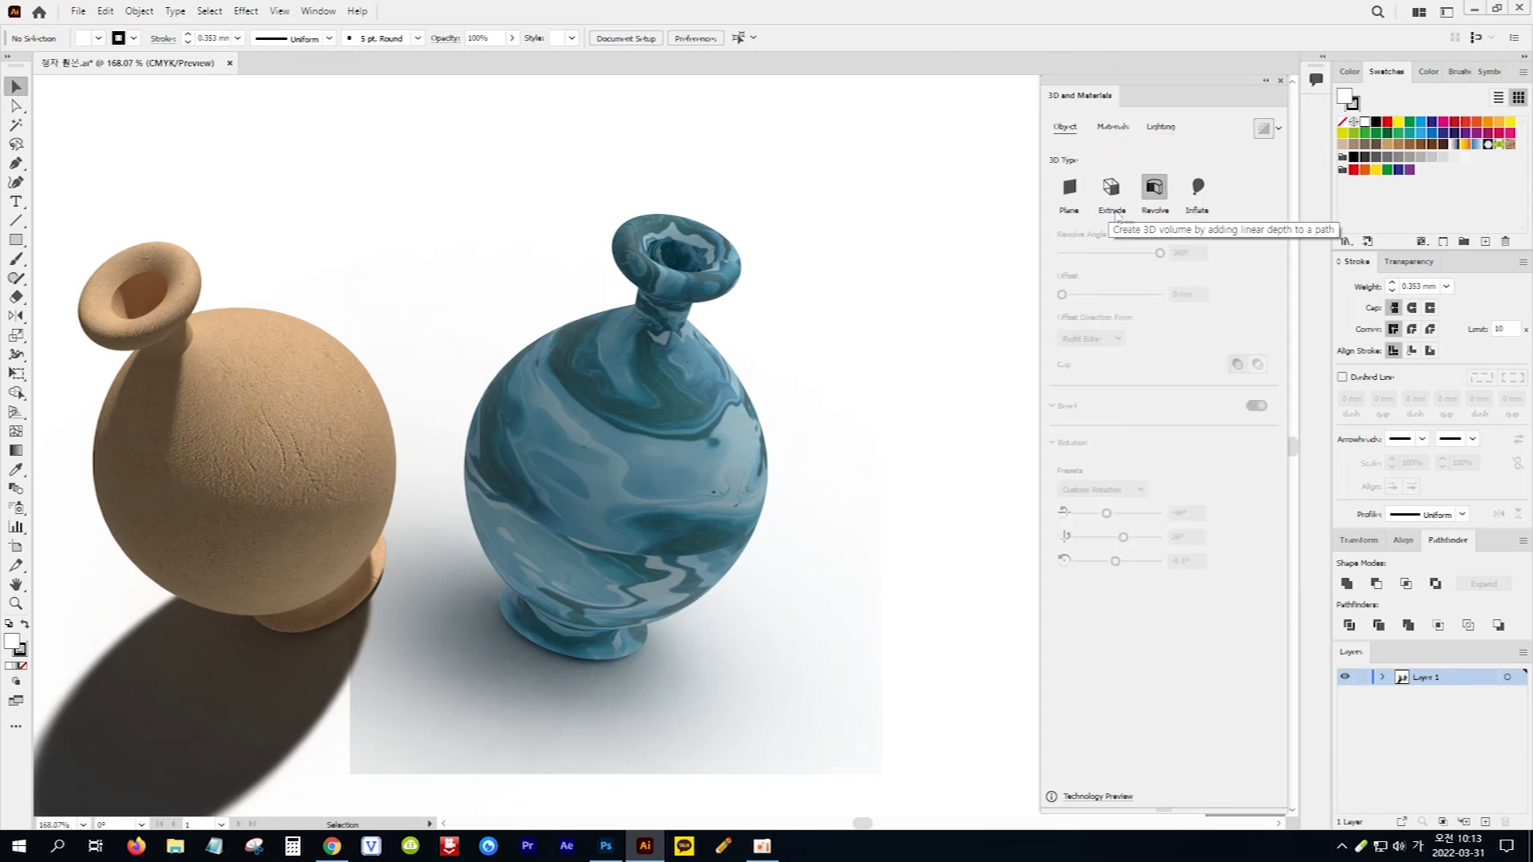